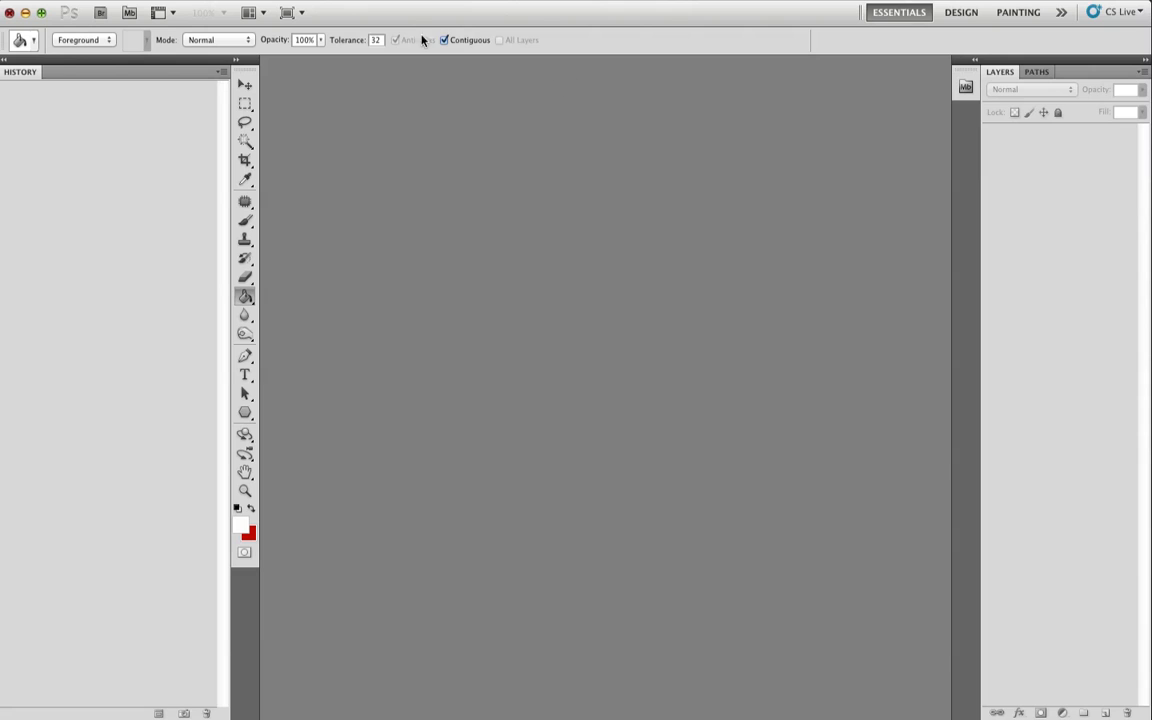
Start a new document and name it Brushed Metal
{"action": "left_click", "coordinate": [130, 1]}
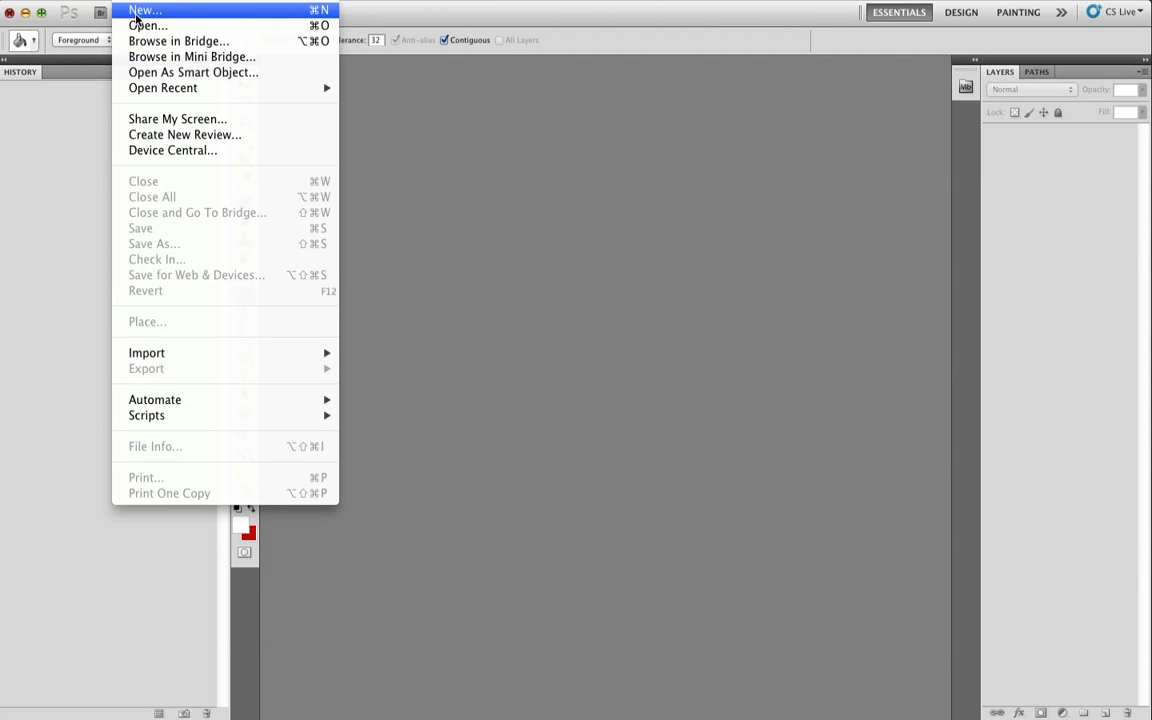
{"action": "left_click", "coordinate": [140, 11]}
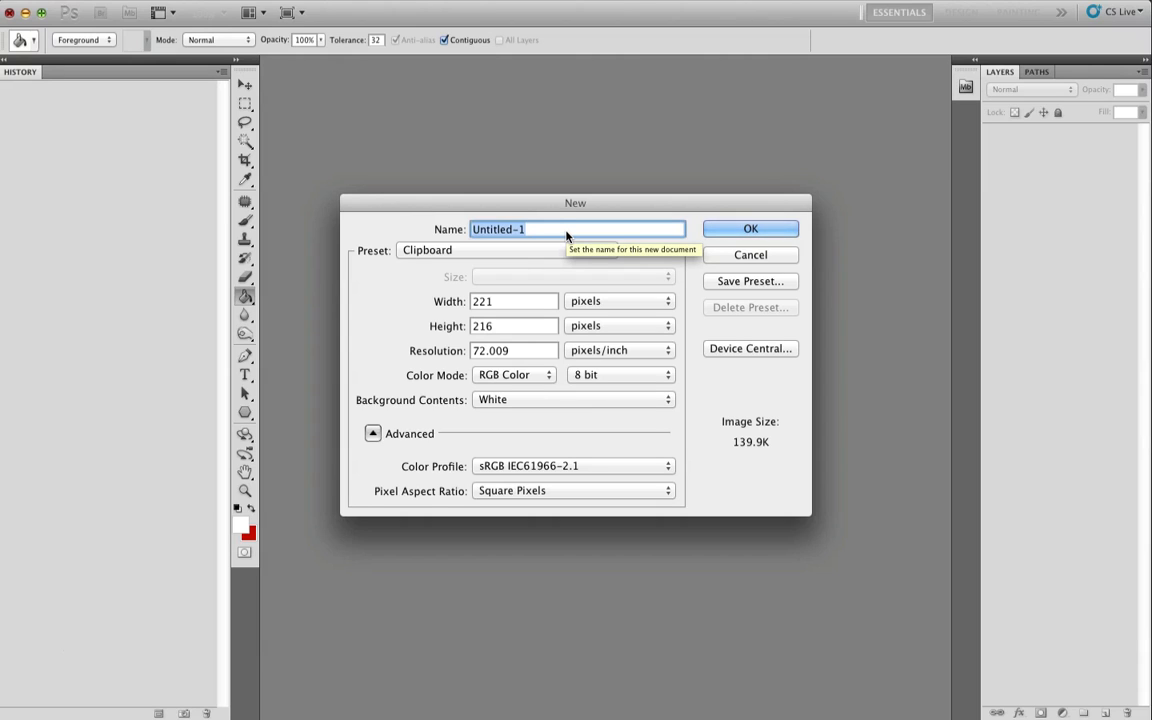
{"action": "type", "text": "Brushed"}
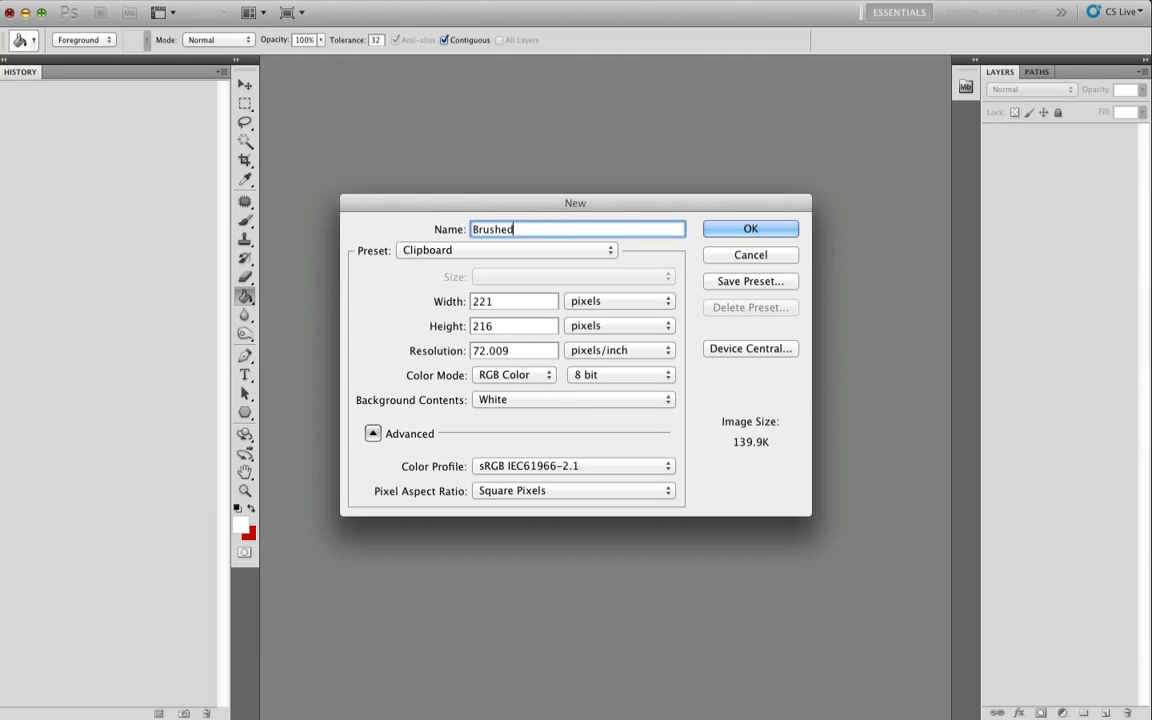
{"action": "type", "text": " mETAL"}
{"action": "key", "text": "BackSpace"}
{"action": "key", "text": "BackSpace"}
{"action": "key", "text": "BackSpace"}
{"action": "key", "text": "BackSpace"}
{"action": "key", "text": "BackSpace"}
{"action": "type", "text": "Mat"}
{"action": "key", "text": "BackSpace"}
{"action": "key", "text": "BackSpace"}
{"action": "type", "text": "etal"}
{"action": "key", "text": "Tab"}
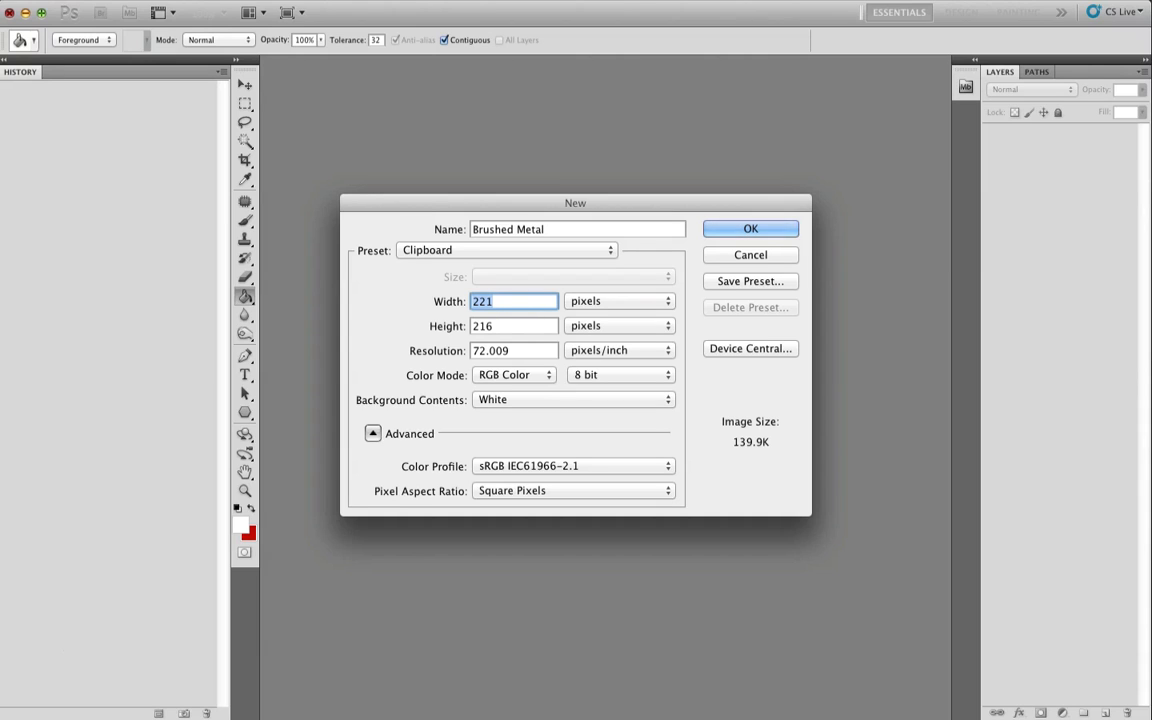
Set the new document's width and height to 1024 pixels each and create it
{"action": "type", "text": "1024"}
{"action": "key", "text": "Tab"}
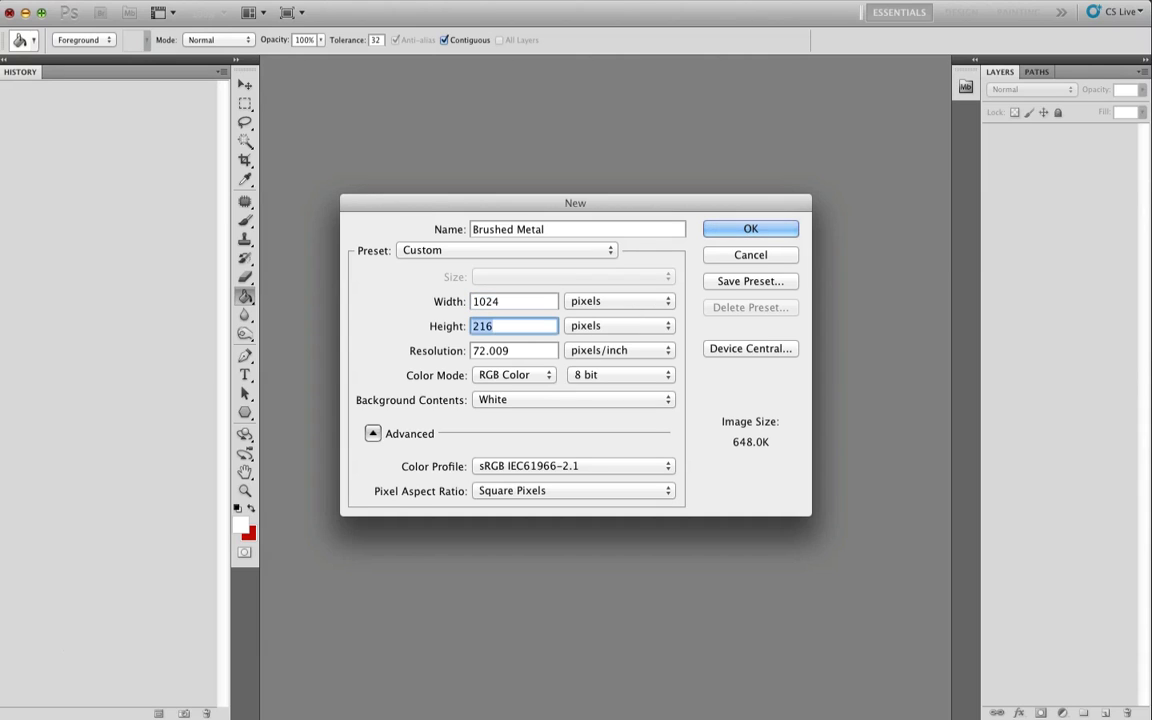
{"action": "type", "text": "1024"}
{"action": "left_click", "coordinate": [733, 232]}
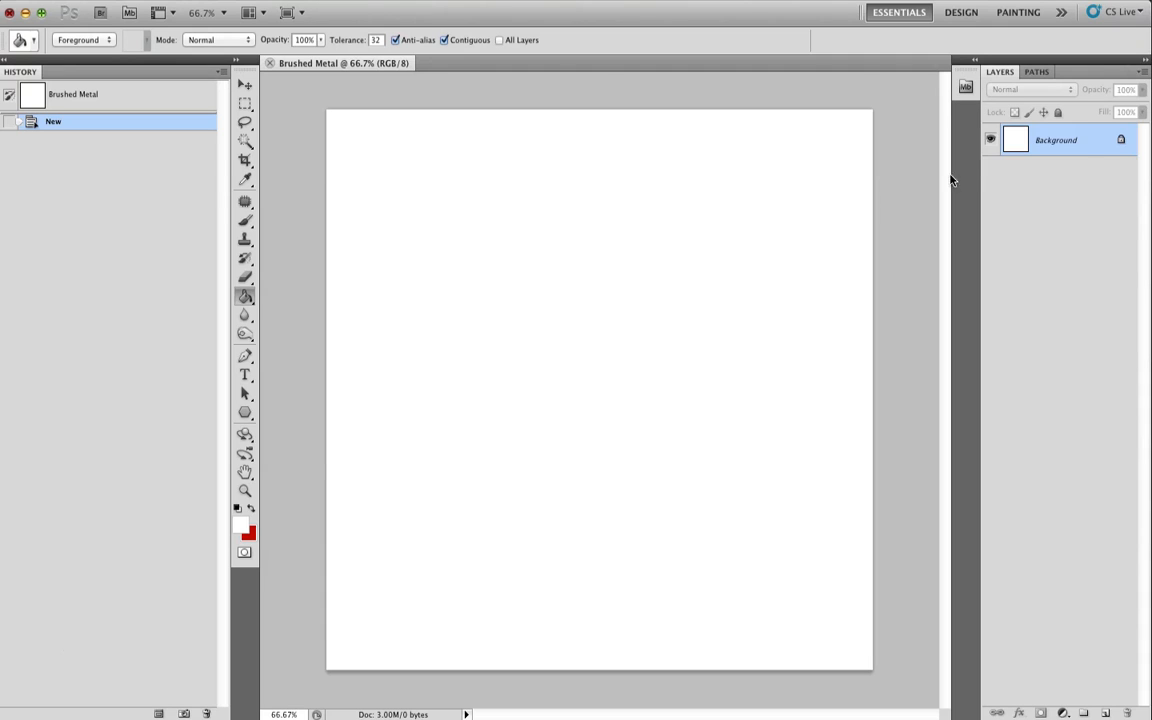
Convert the locked background into a regular layer and fill it with the mid-grey colour #818181
{"action": "double_click", "coordinate": [1101, 148]}
{"action": "key", "text": "Return"}
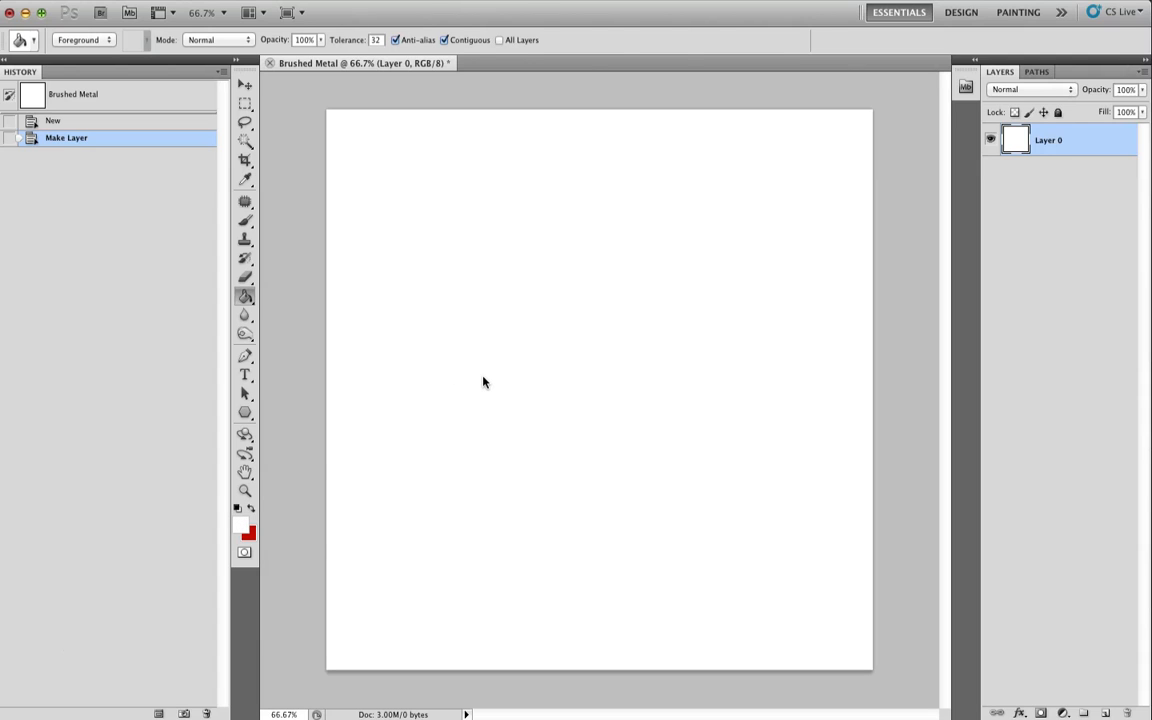
{"action": "left_click", "coordinate": [242, 524]}
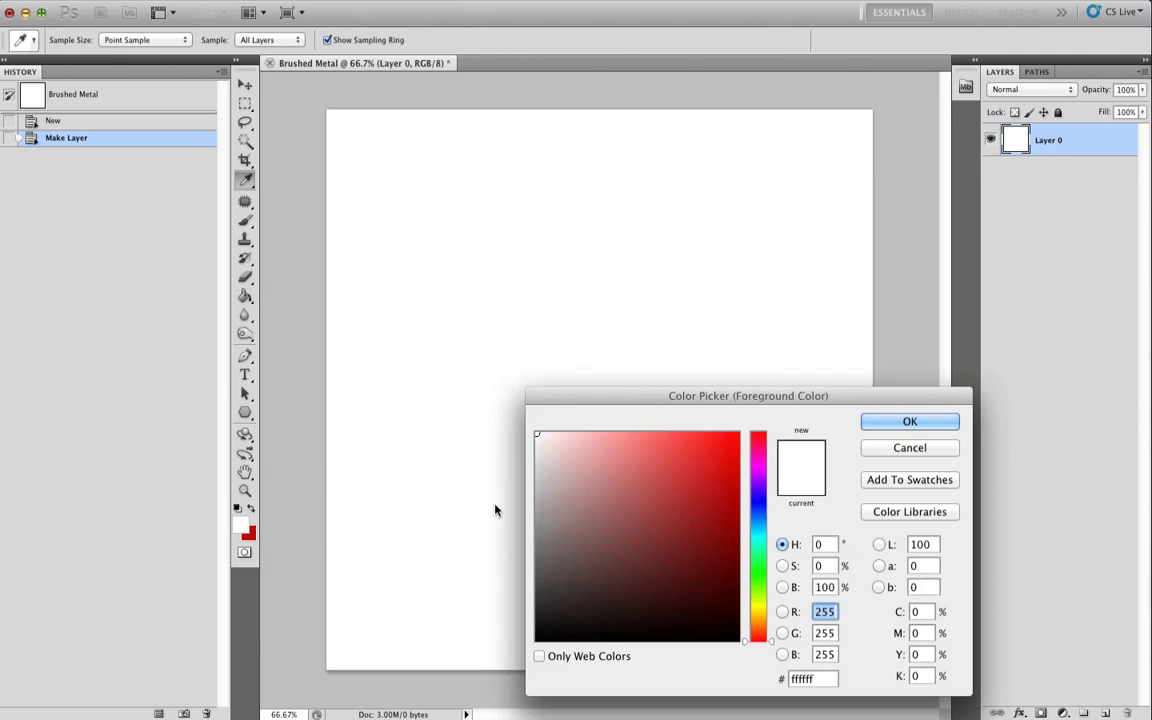
{"action": "left_click_drag", "start_coordinate": [558, 540], "coordinate": [525, 545]}
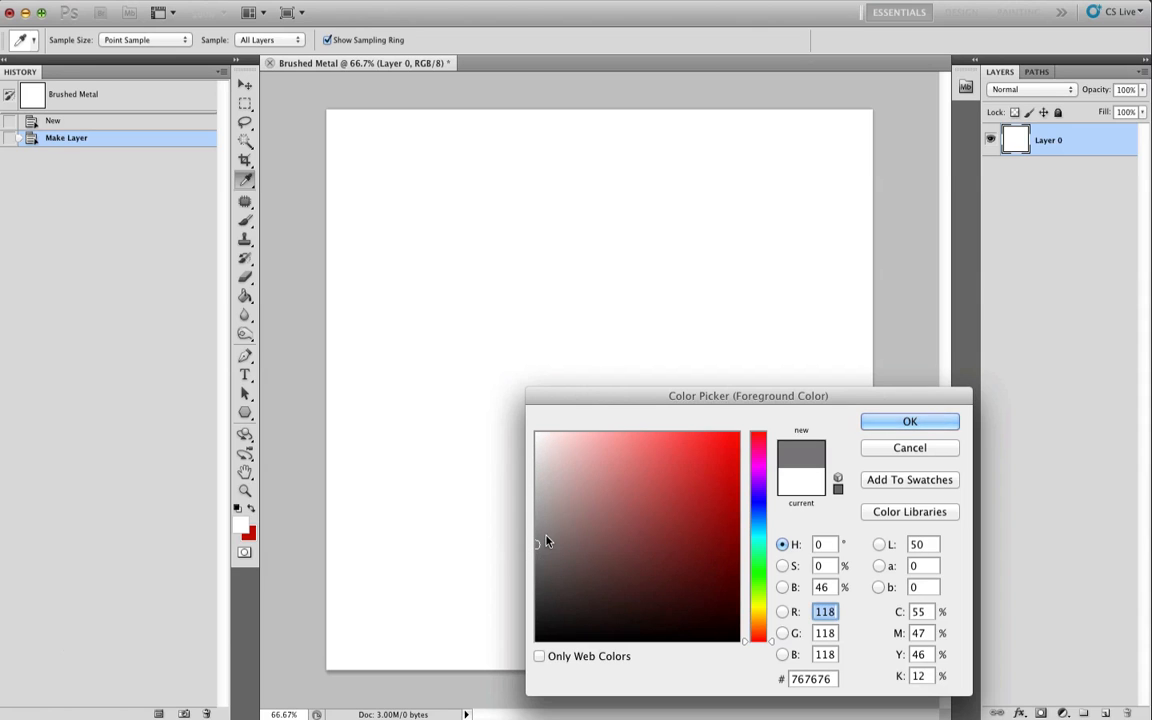
{"action": "left_click_drag", "start_coordinate": [546, 535], "coordinate": [480, 533]}
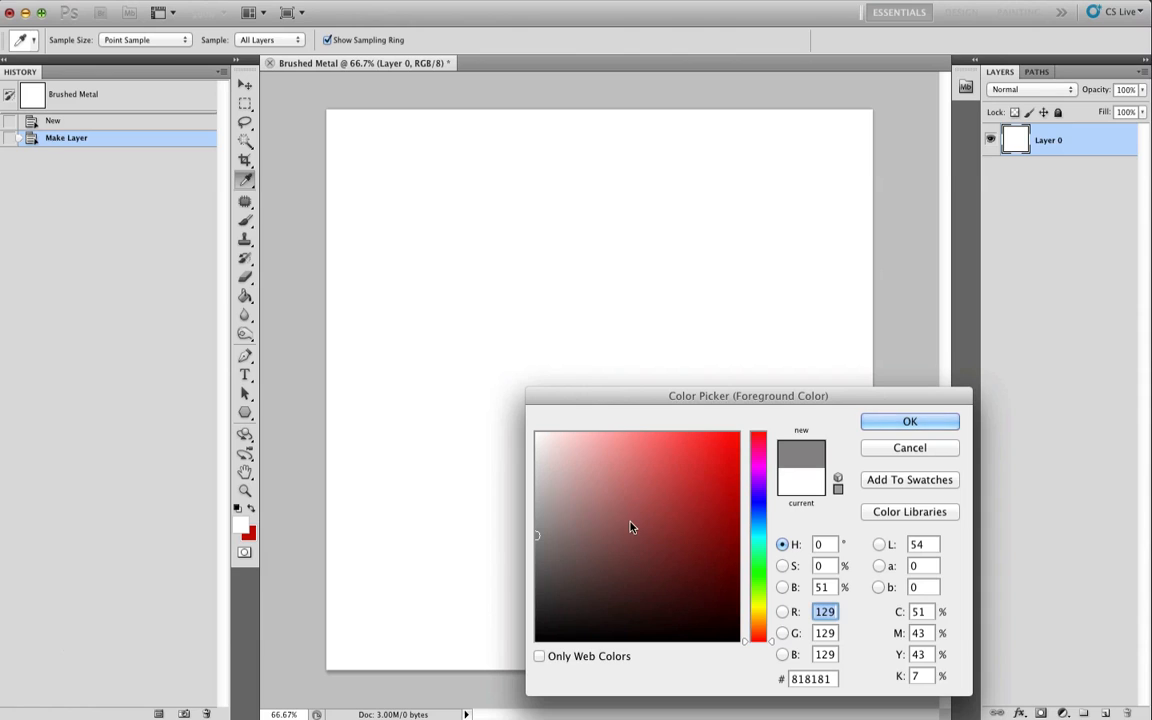
{"action": "left_click", "coordinate": [870, 428]}
{"action": "key", "text": "g"}
{"action": "left_click", "coordinate": [648, 345]}
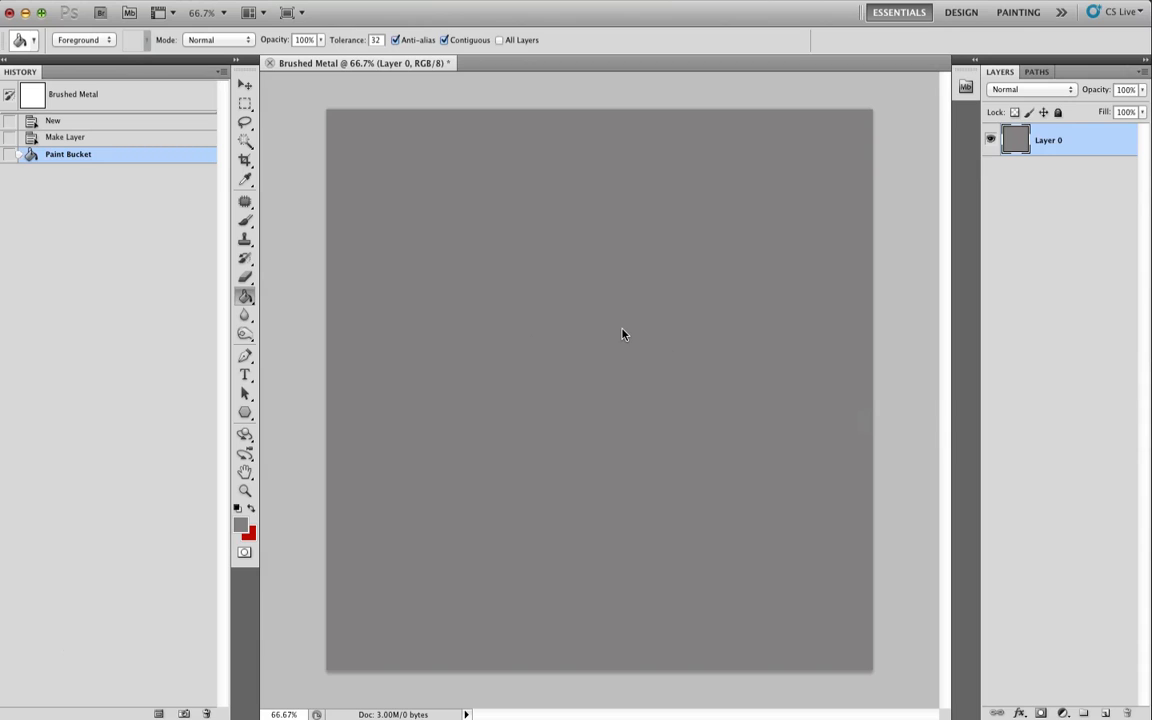
Apply the Add Noise filter to the grey layer with an amount of 400%, Gaussian distribution and Monochromatic enabled
{"action": "left_click", "coordinate": [336, 1]}
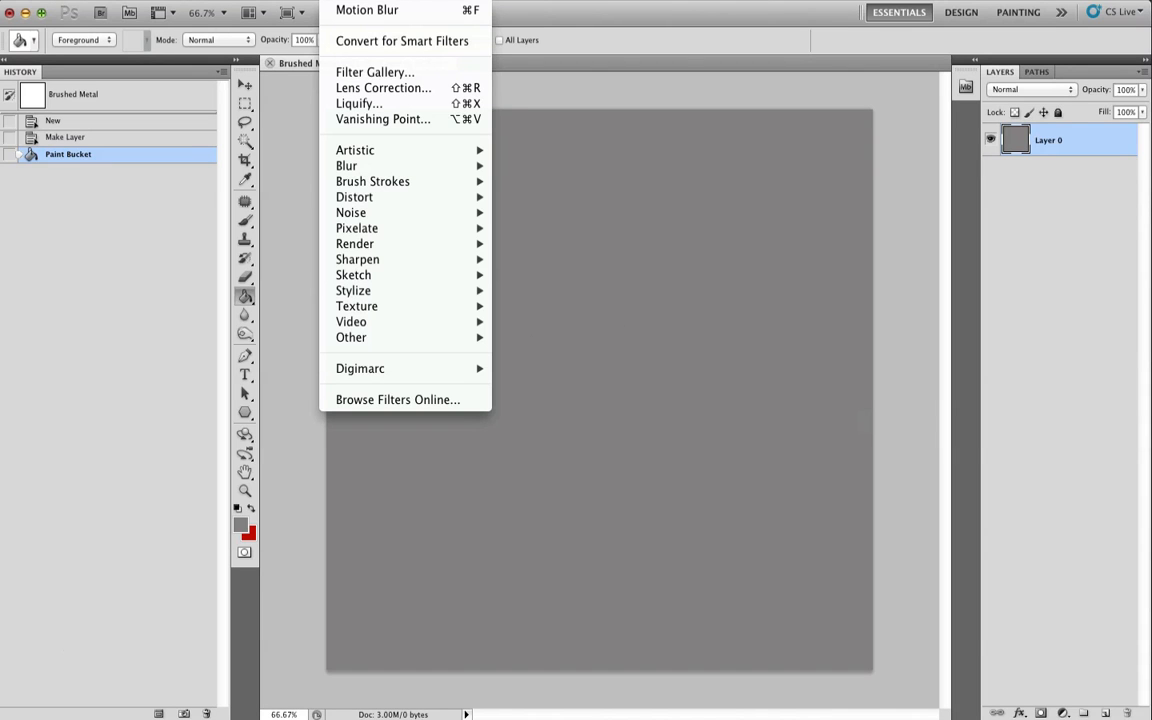
{"action": "mouse_move", "coordinate": [350, 212]}
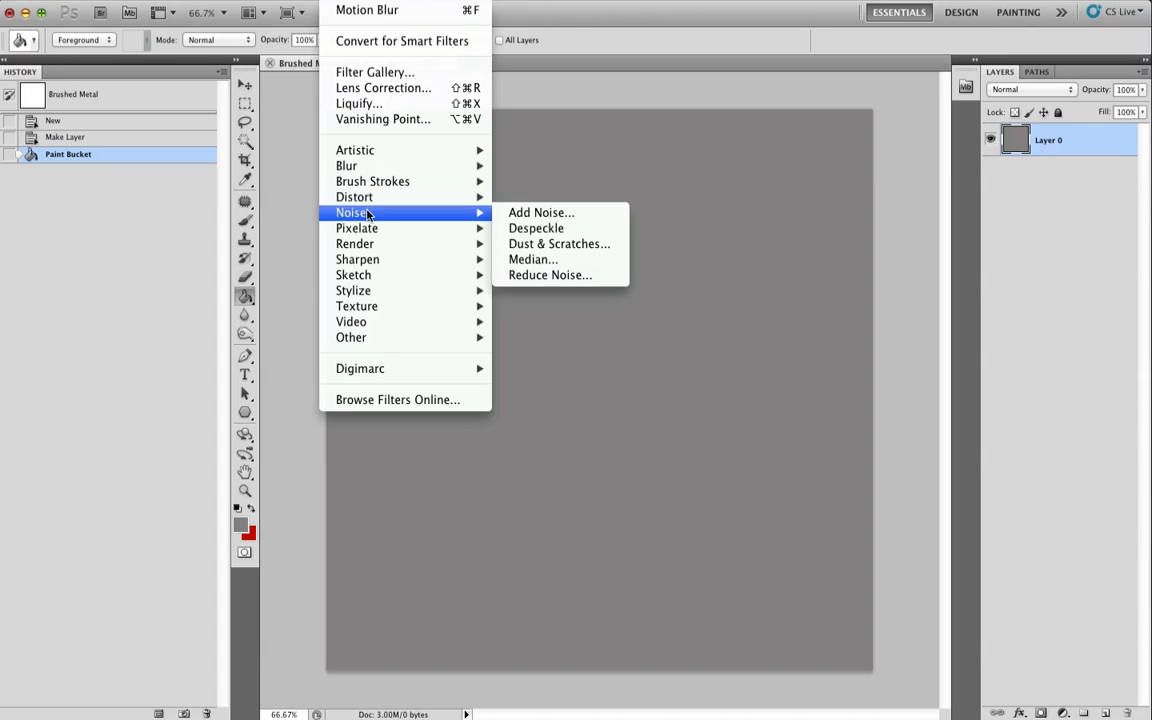
{"action": "left_click", "coordinate": [528, 214]}
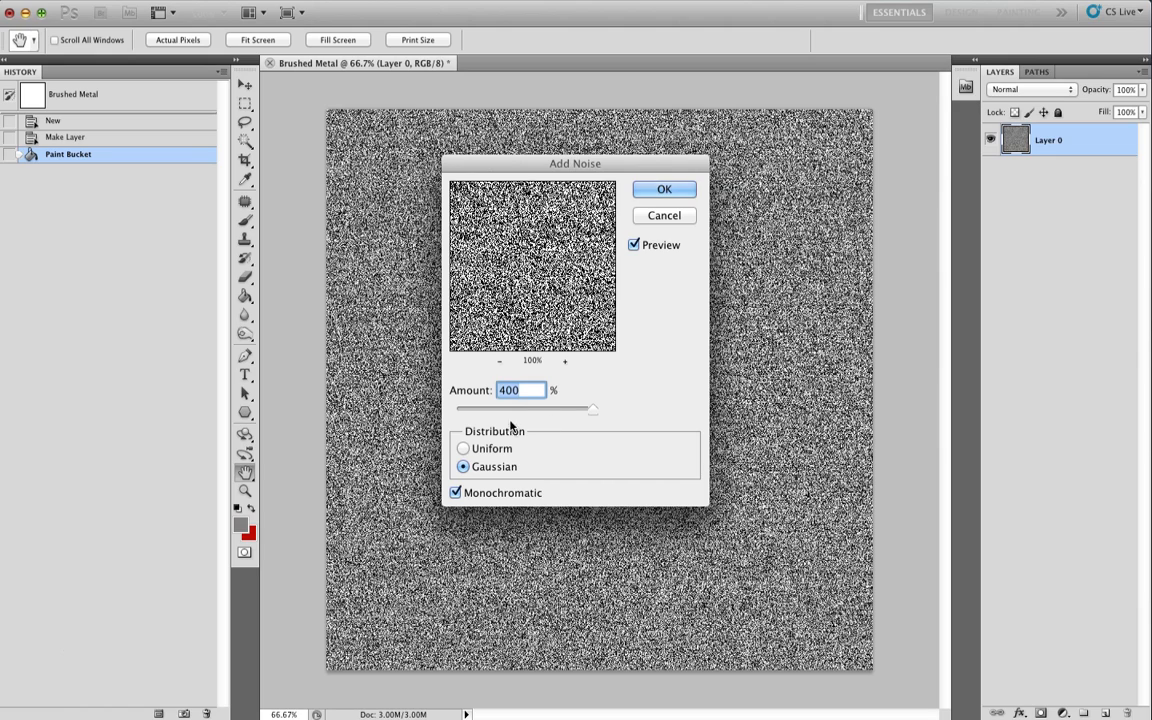
{"action": "left_click_drag", "start_coordinate": [593, 410], "coordinate": [700, 418]}
{"action": "left_click", "coordinate": [473, 494]}
{"action": "left_click", "coordinate": [473, 494]}
{"action": "left_click", "coordinate": [473, 494]}
{"action": "left_click", "coordinate": [473, 494]}
{"action": "left_click", "coordinate": [517, 498]}
{"action": "left_click", "coordinate": [517, 498]}
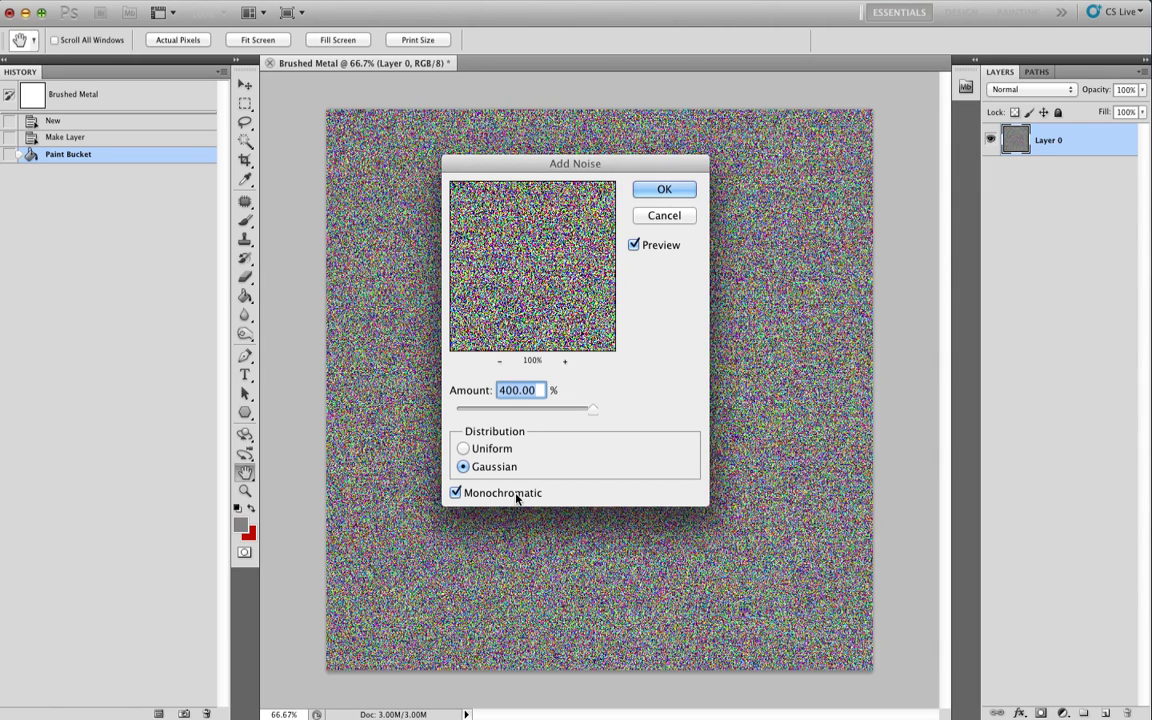
{"action": "left_click", "coordinate": [662, 190]}
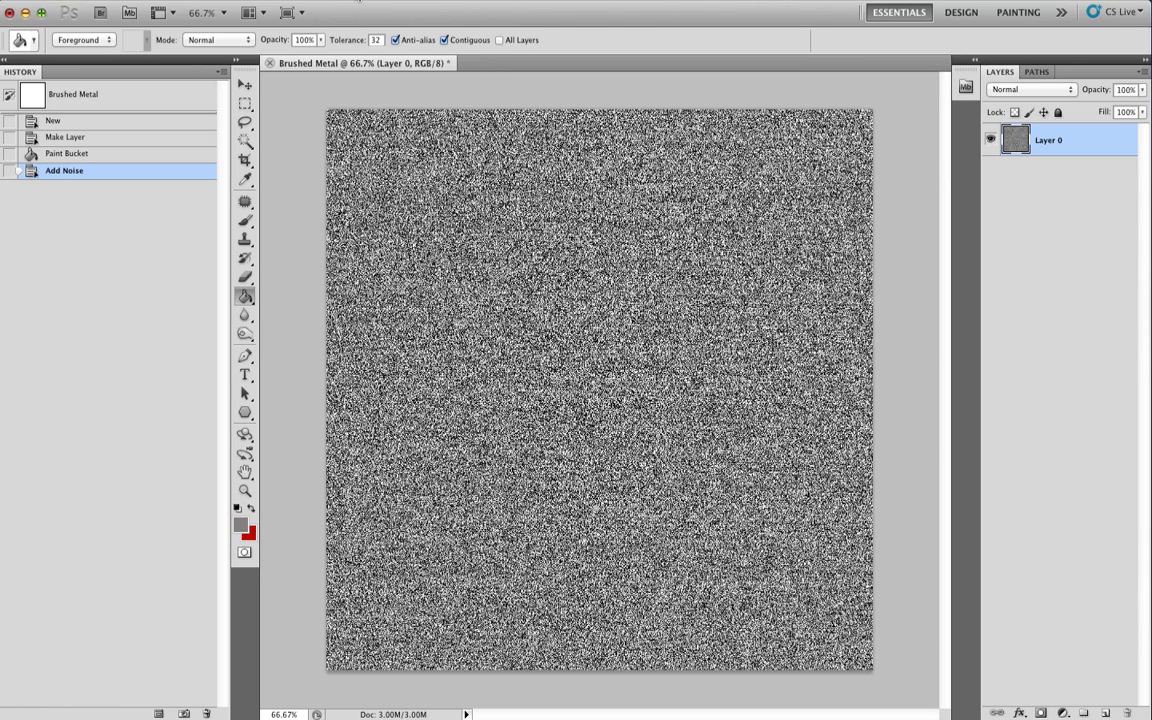
Apply a Motion Blur to the noise layer with an angle of 0° and a distance of 50 pixels
{"action": "left_click", "coordinate": [356, 0]}
{"action": "mouse_move", "coordinate": [391, 166]}
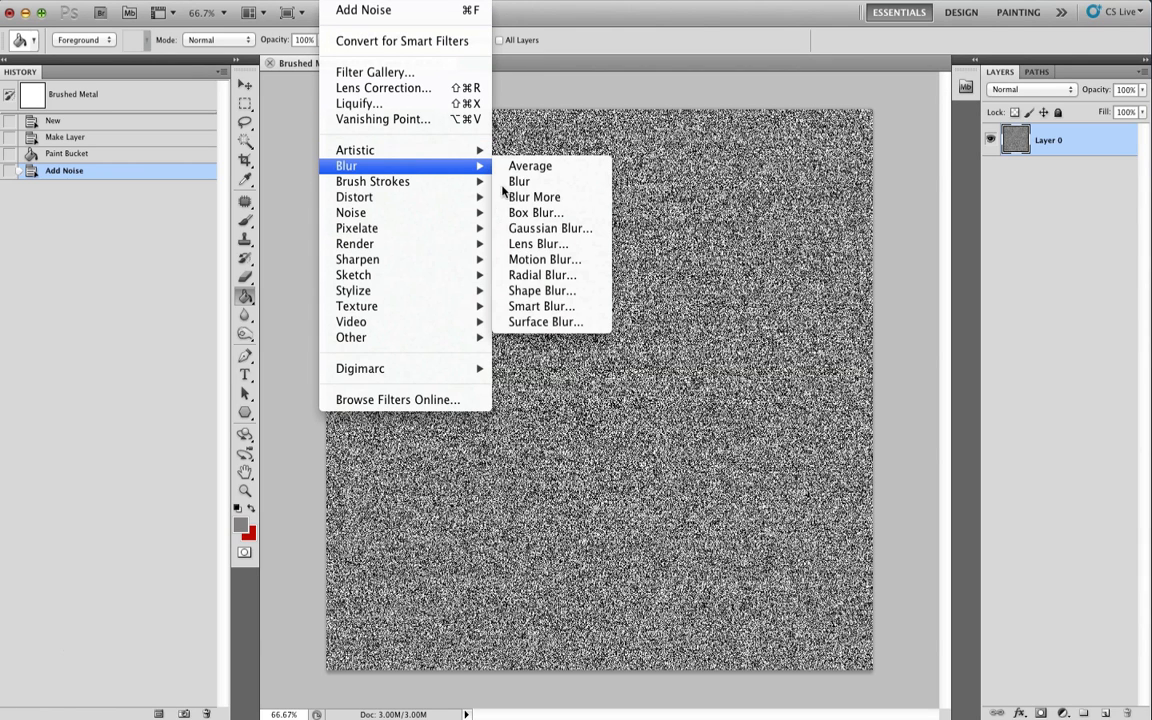
{"action": "left_click", "coordinate": [534, 259]}
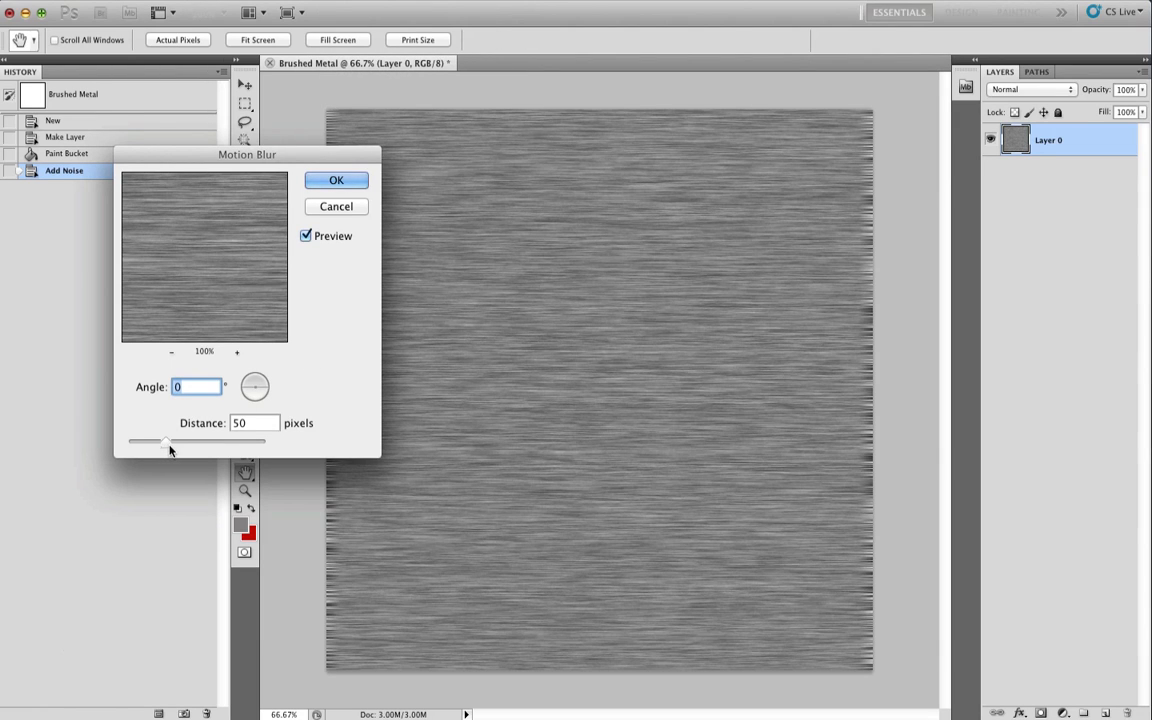
{"action": "mouse_move", "coordinate": [169, 449]}
{"action": "left_mouse_down"}
{"action": "mouse_move", "coordinate": [320, 462]}
{"action": "mouse_move", "coordinate": [275, 447]}
{"action": "mouse_move", "coordinate": [128, 442]}
{"action": "mouse_move", "coordinate": [166, 447]}
{"action": "left_mouse_up"}
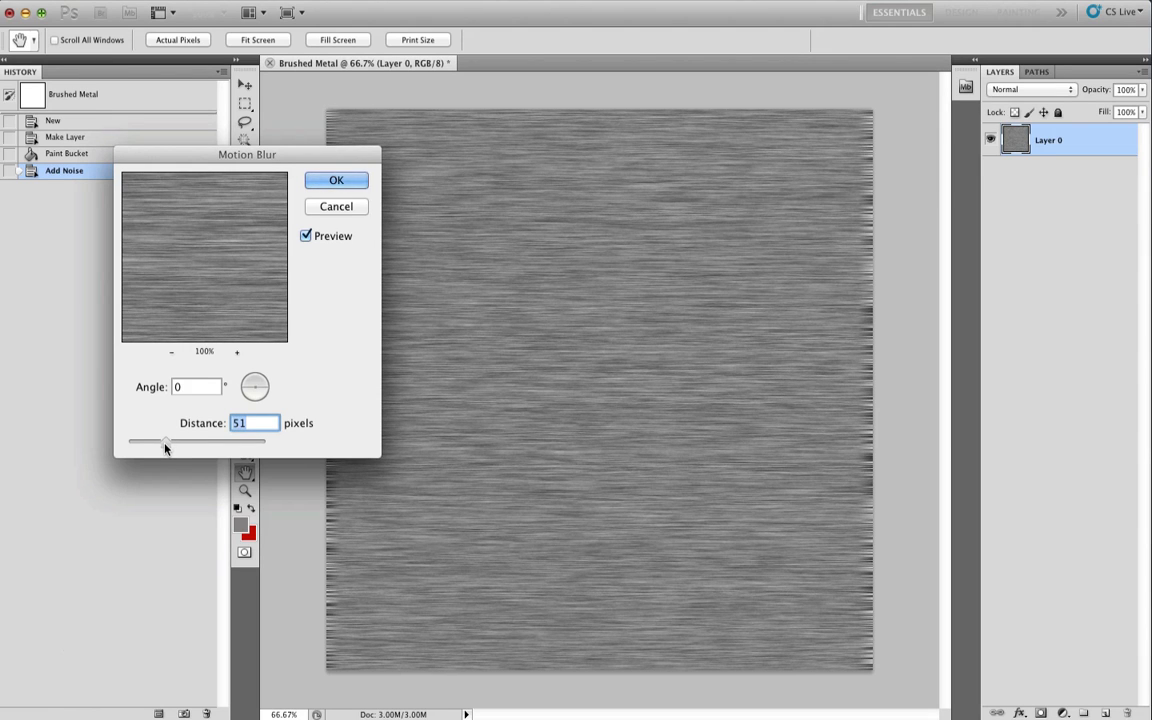
{"action": "left_click", "coordinate": [264, 425]}
{"action": "key", "text": "BackSpace"}
{"action": "type", "text": "0"}
{"action": "mouse_move", "coordinate": [267, 390]}
{"action": "left_mouse_down"}
{"action": "mouse_move", "coordinate": [254, 409]}
{"action": "mouse_move", "coordinate": [320, 462]}
{"action": "mouse_move", "coordinate": [351, 451]}
{"action": "mouse_move", "coordinate": [267, 409]}
{"action": "left_mouse_up"}
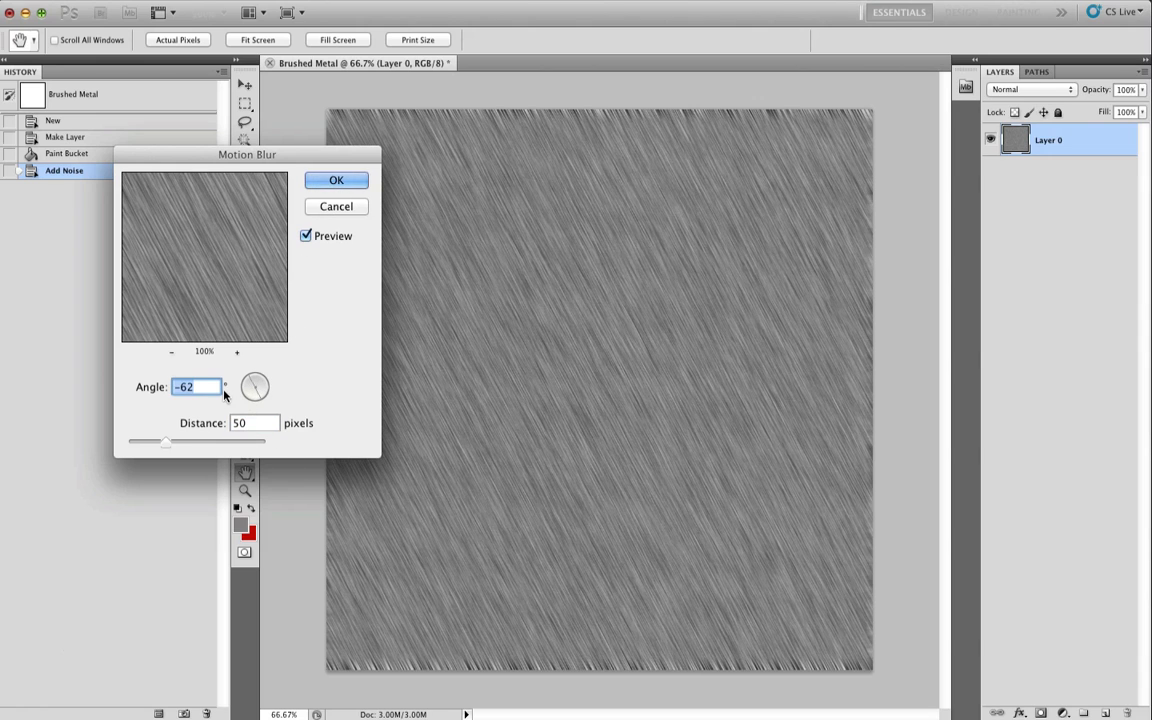
{"action": "type", "text": "0"}
{"action": "left_click", "coordinate": [336, 180]}
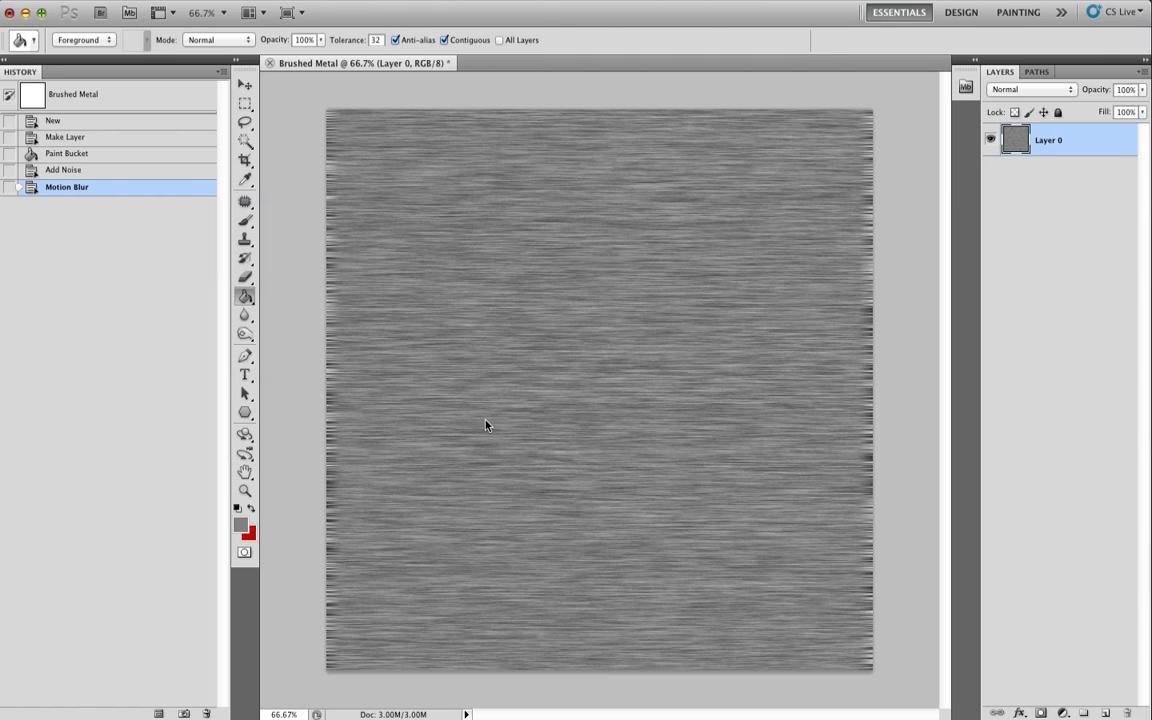
Enlarge the blurred layer beyond the canvas edges with Free Transform, to about 113% width and 110% height
{"action": "key", "text": "super+t"}
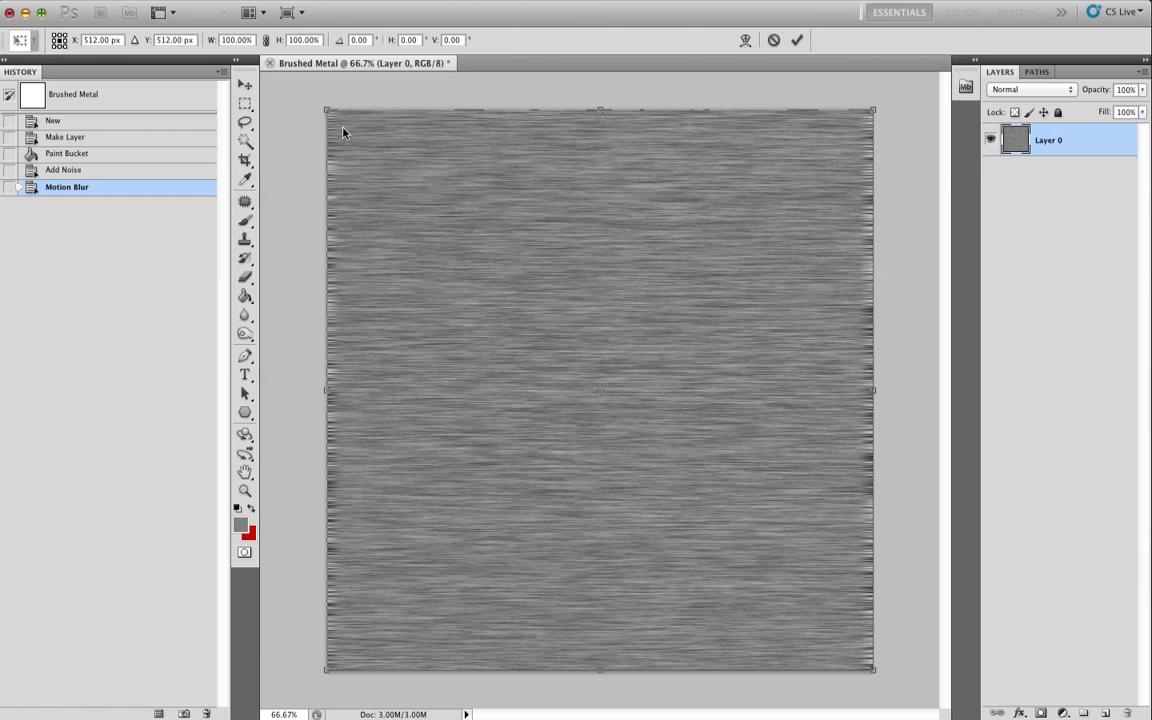
{"action": "left_click_drag", "start_coordinate": [328, 114], "coordinate": [299, 90]}
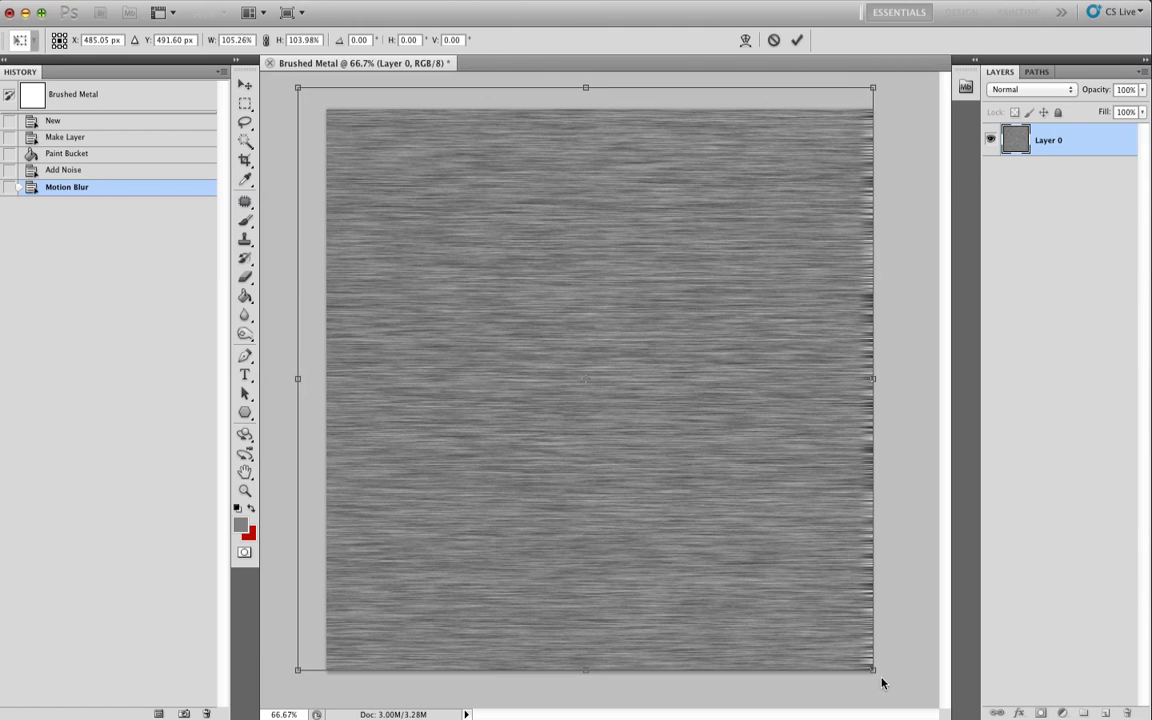
{"action": "left_click_drag", "start_coordinate": [876, 674], "coordinate": [917, 708]}
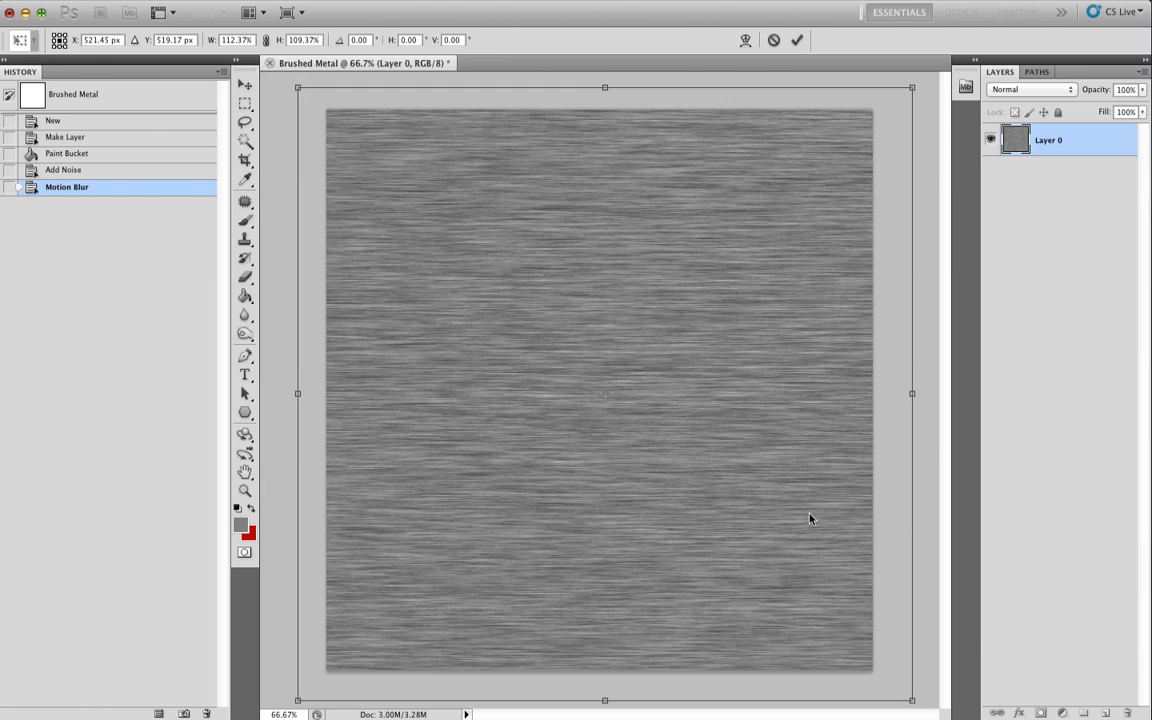
{"action": "left_click_drag", "start_coordinate": [299, 92], "coordinate": [296, 85]}
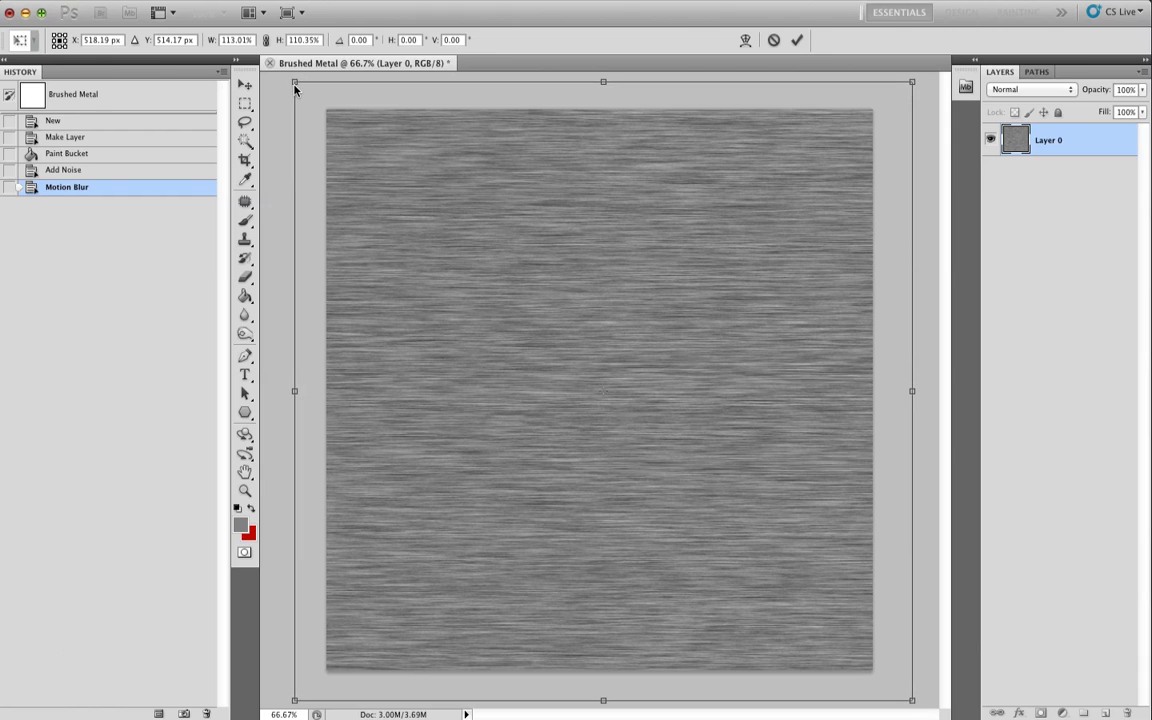
{"action": "key", "text": "Return"}
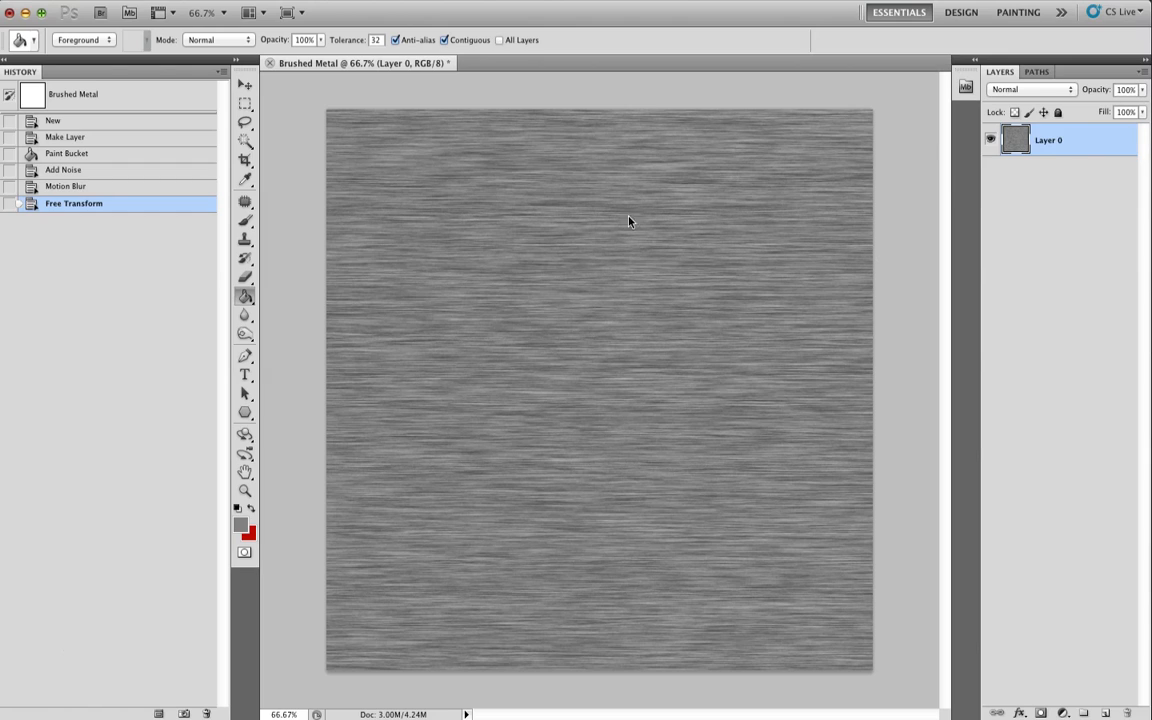
Create a new layer with the default settings and place it beneath the brushed texture layer
{"action": "left_click", "coordinate": [1142, 71]}
{"action": "left_click", "coordinate": [995, 75]}
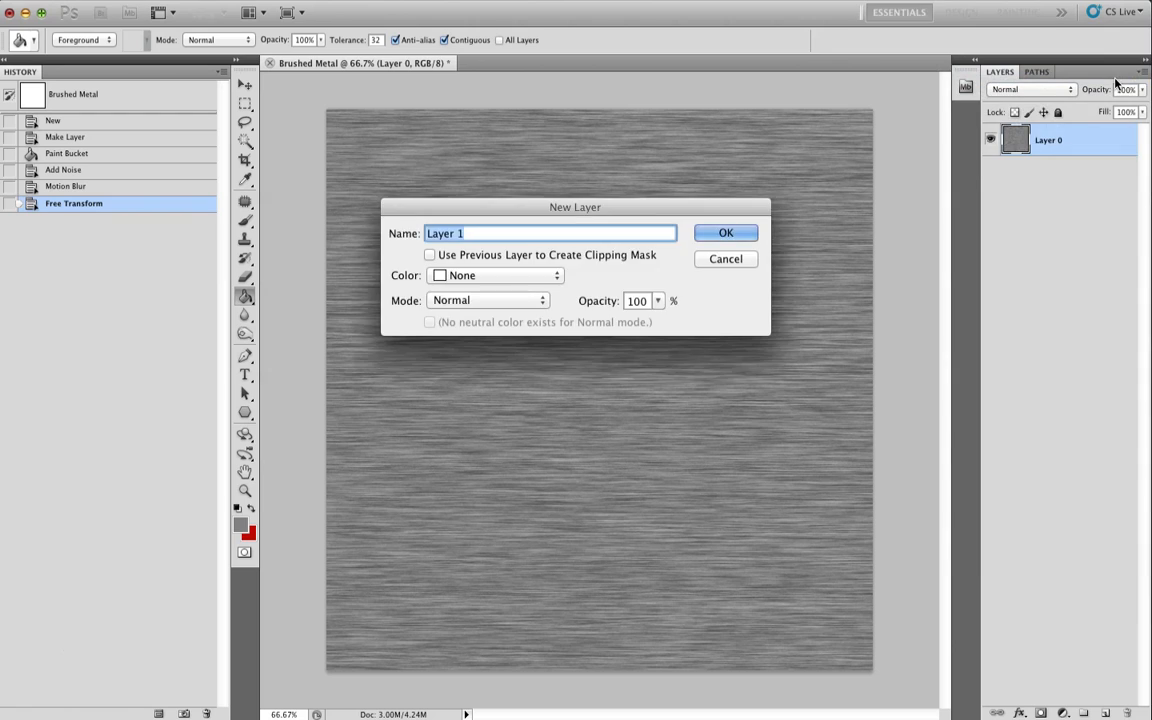
{"action": "key", "text": "Return"}
{"action": "left_click_drag", "start_coordinate": [1093, 138], "coordinate": [1060, 186]}
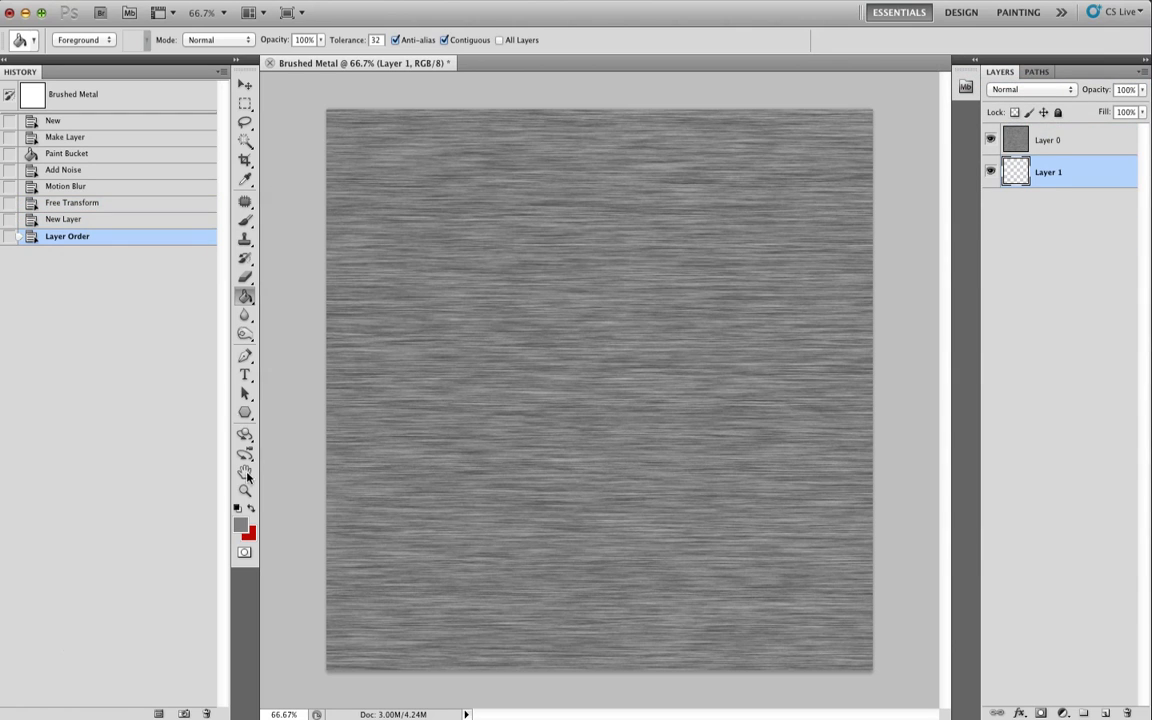
Fill the new bottom layer with the near-black colour #010101
{"action": "left_click", "coordinate": [240, 525]}
{"action": "left_click_drag", "start_coordinate": [638, 563], "coordinate": [537, 639]}
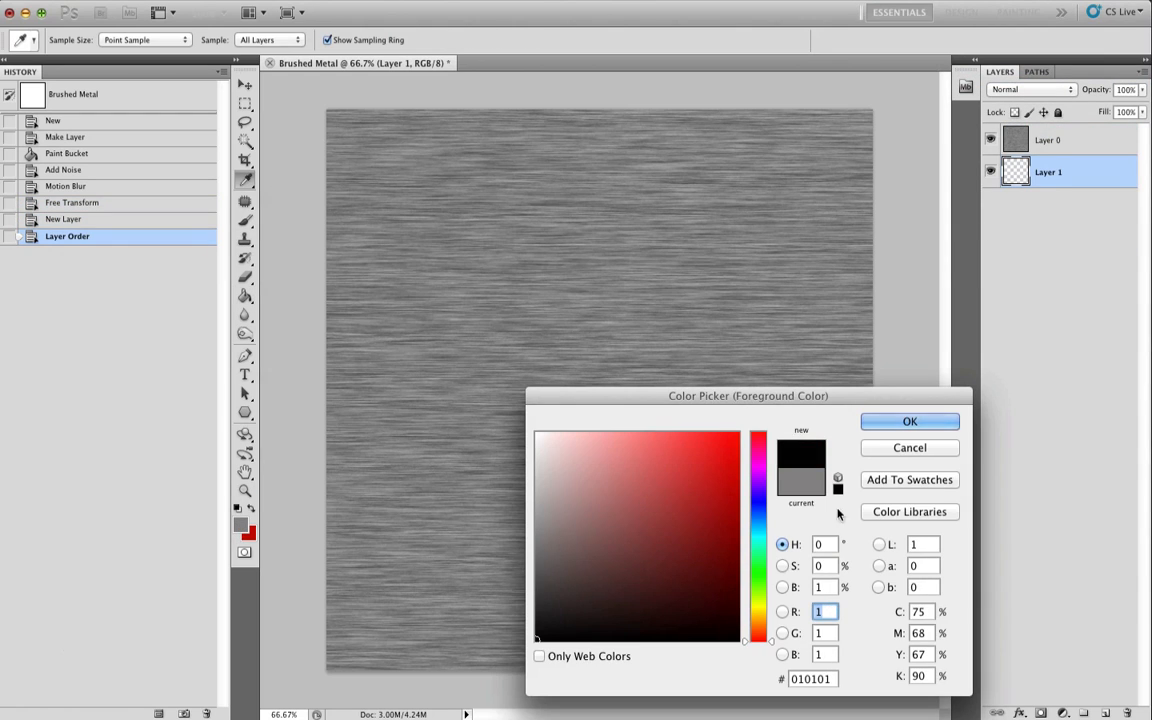
{"action": "left_click", "coordinate": [906, 421]}
{"action": "key", "text": "g"}
{"action": "left_click", "coordinate": [657, 321]}
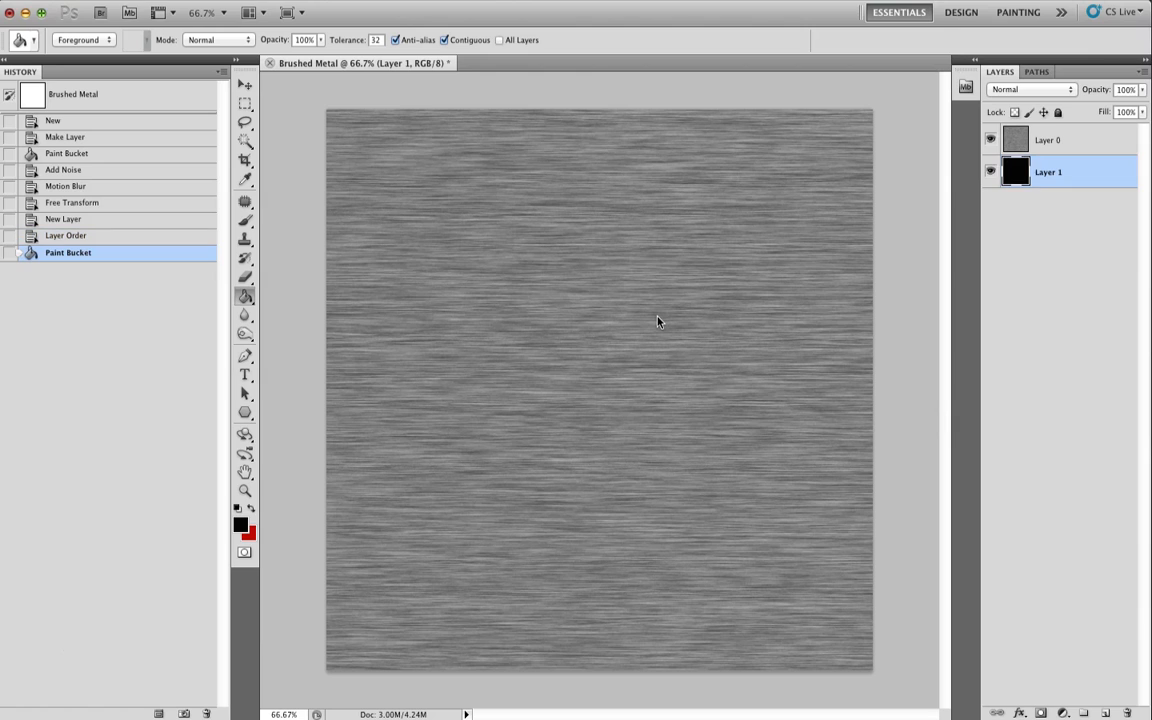
Lower the opacity of the brushed texture layer, Layer 0, to 64%
{"action": "left_click", "coordinate": [1010, 140]}
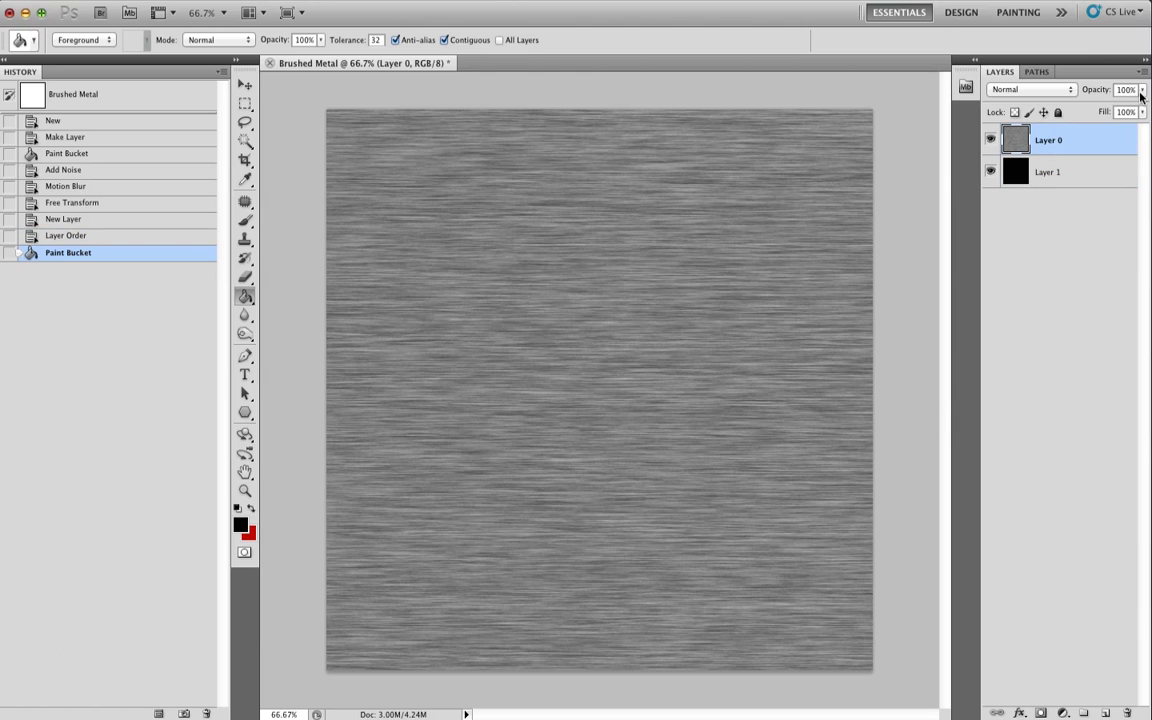
{"action": "left_click_drag", "start_coordinate": [1141, 92], "coordinate": [1107, 107]}
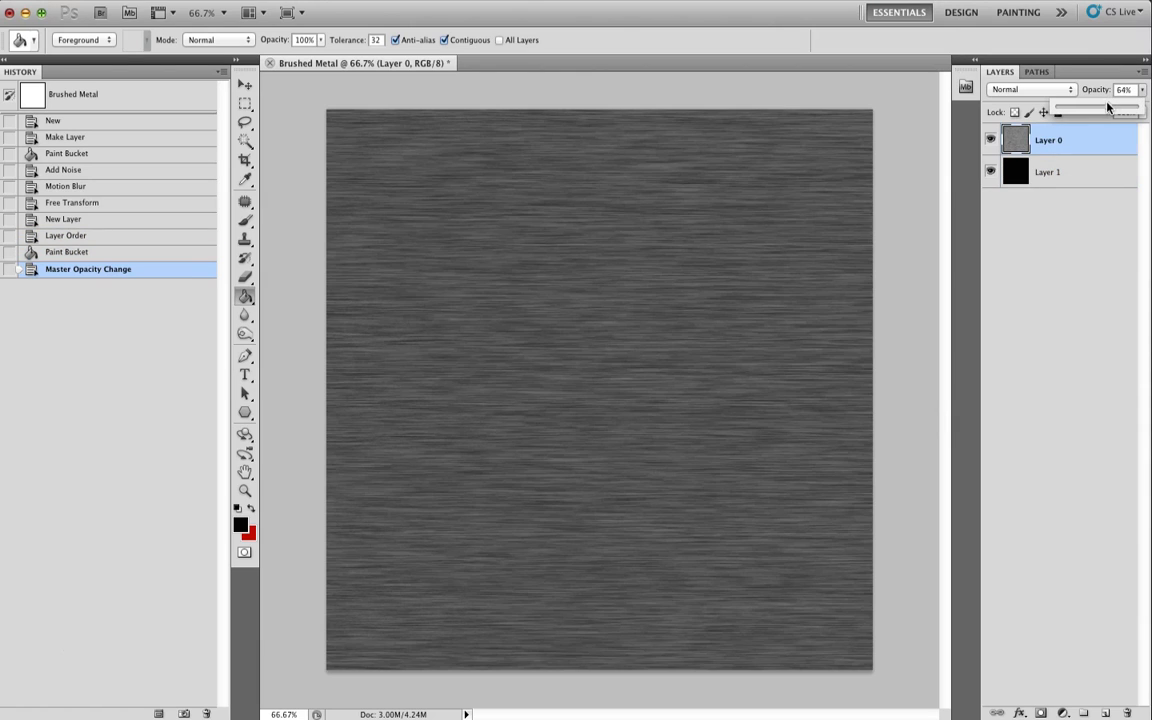
Refill the bottom layer, Layer 1, with white to lighten the metal texture
{"action": "left_click", "coordinate": [1075, 173]}
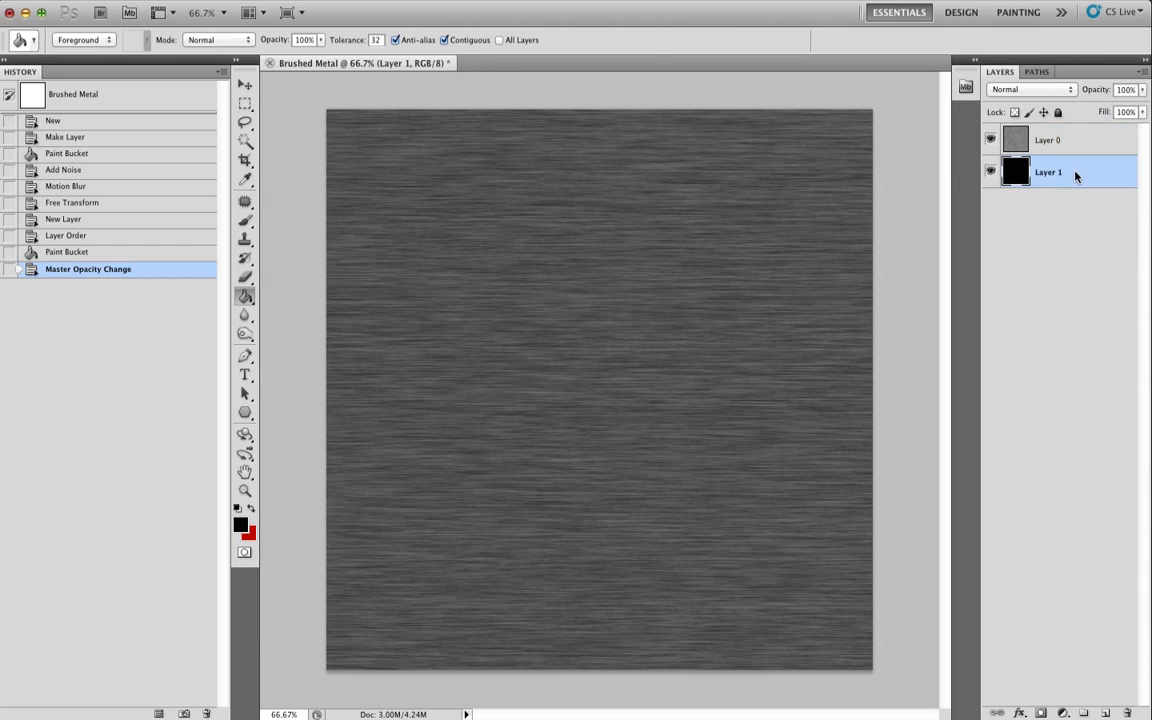
{"action": "left_click", "coordinate": [246, 526]}
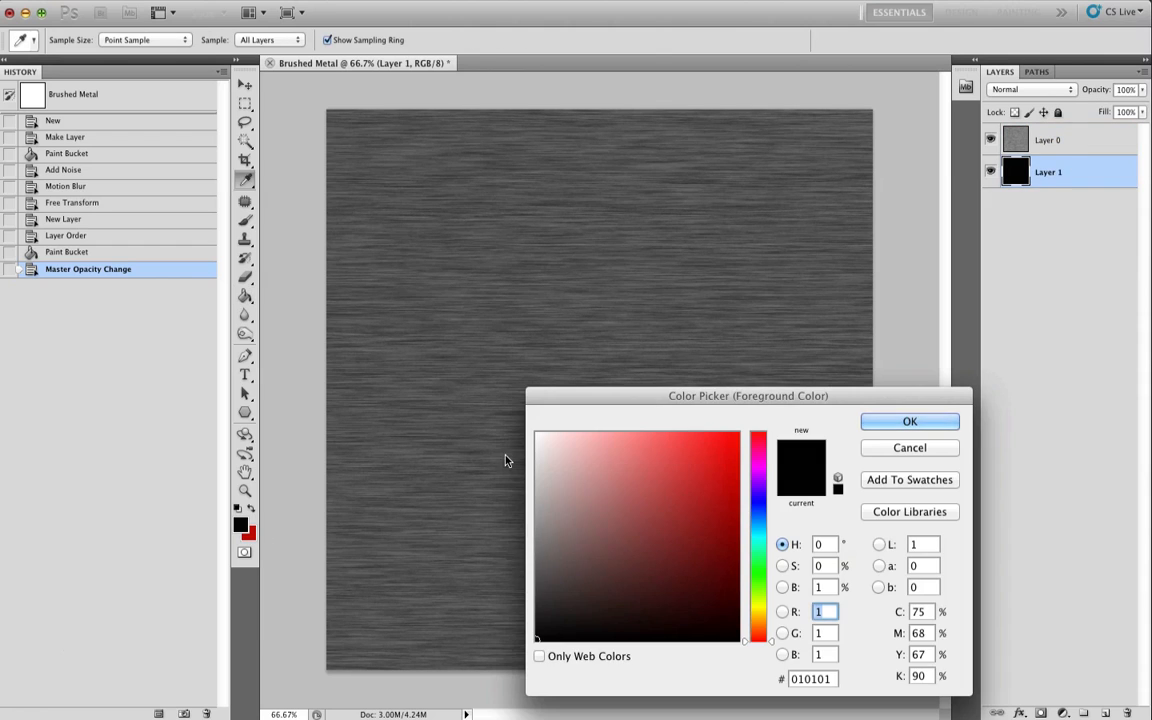
{"action": "left_click_drag", "start_coordinate": [538, 440], "coordinate": [424, 301]}
{"action": "left_click", "coordinate": [940, 420]}
{"action": "left_click", "coordinate": [782, 391]}
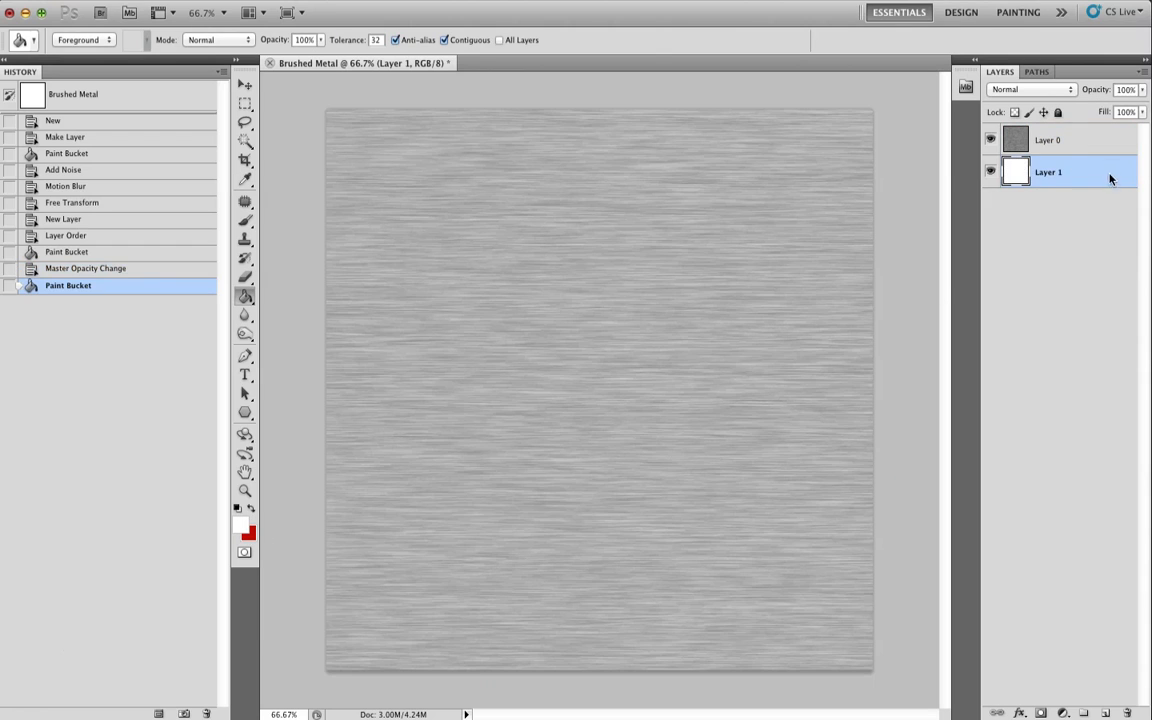
Lower the opacity of the brushed texture layer, Layer 0, to 60% and change its blend mode to Multiply
{"action": "left_click", "coordinate": [1050, 140]}
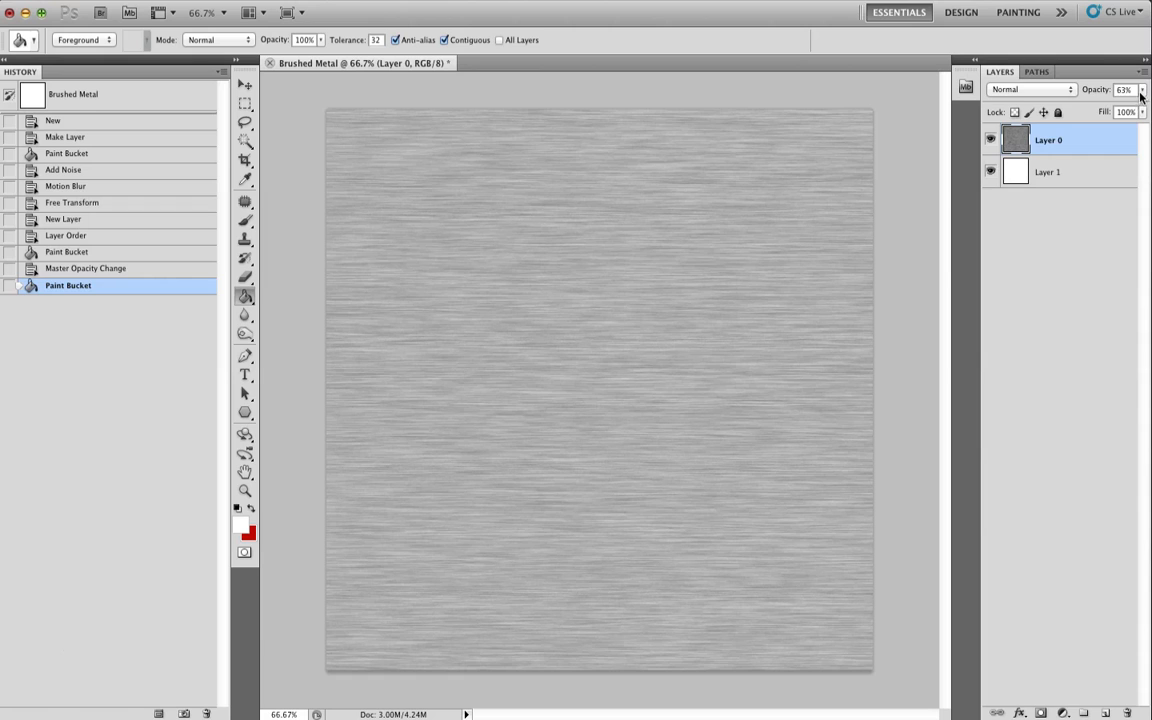
{"action": "left_click", "coordinate": [1142, 89]}
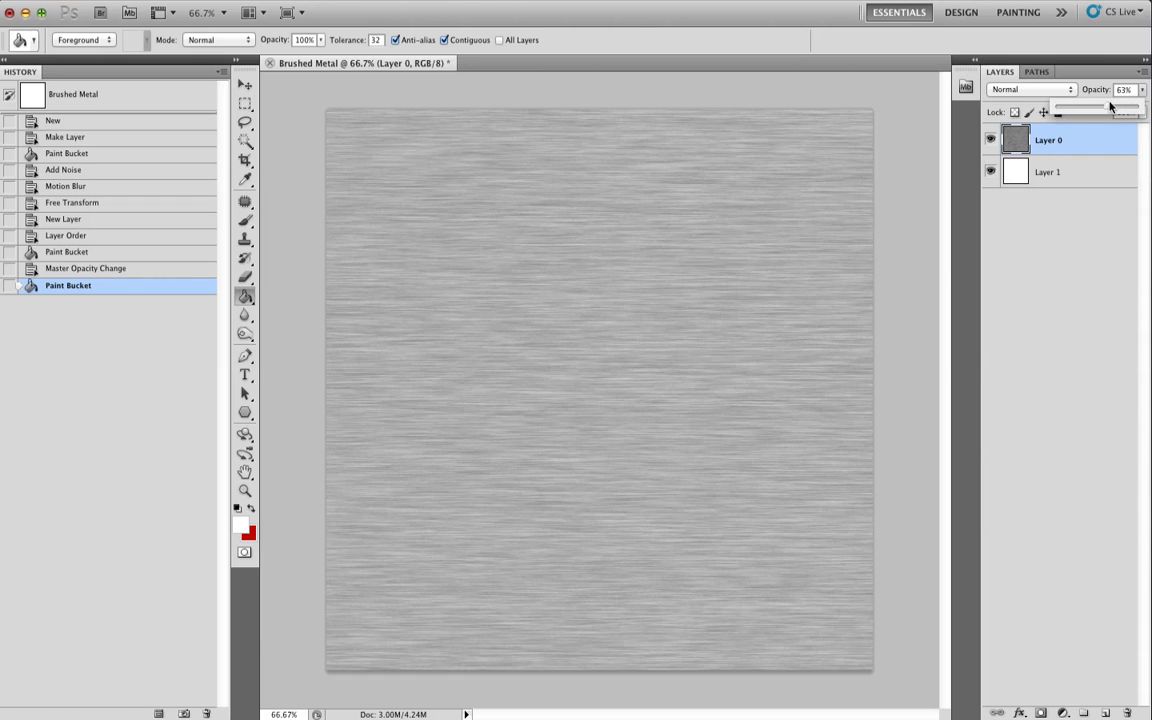
{"action": "mouse_move", "coordinate": [1105, 107]}
{"action": "left_mouse_down"}
{"action": "mouse_move", "coordinate": [1093, 110]}
{"action": "mouse_move", "coordinate": [1108, 108]}
{"action": "left_mouse_up"}
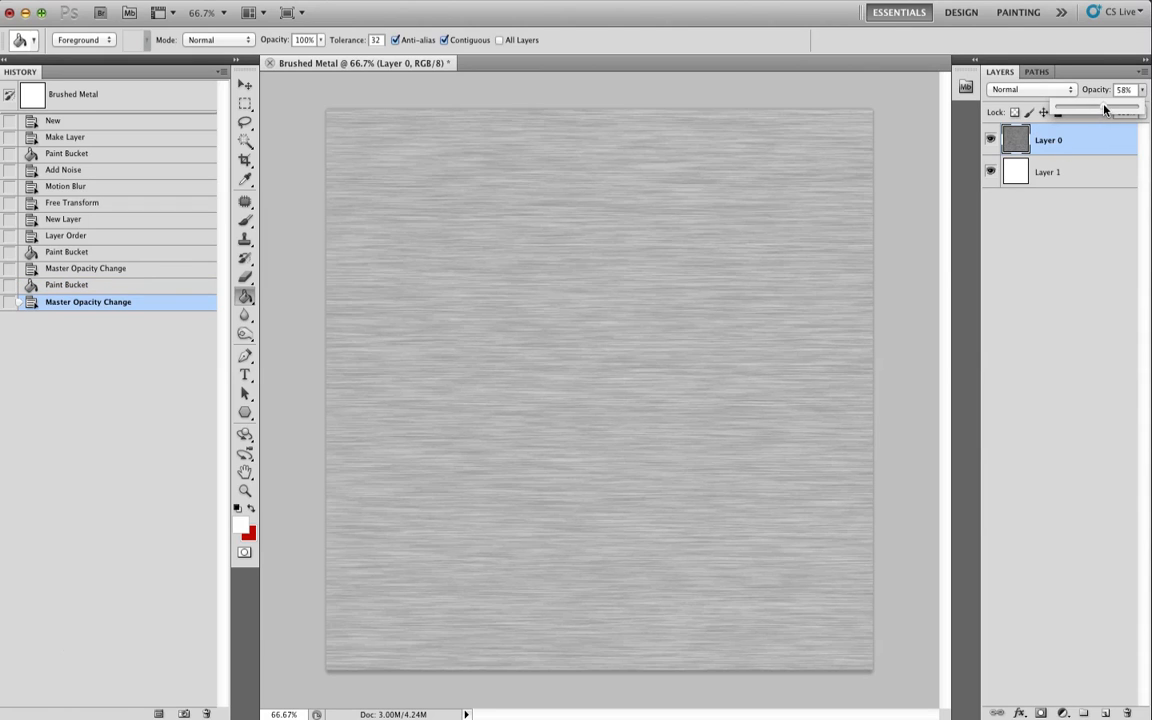
{"action": "left_click", "coordinate": [1040, 90]}
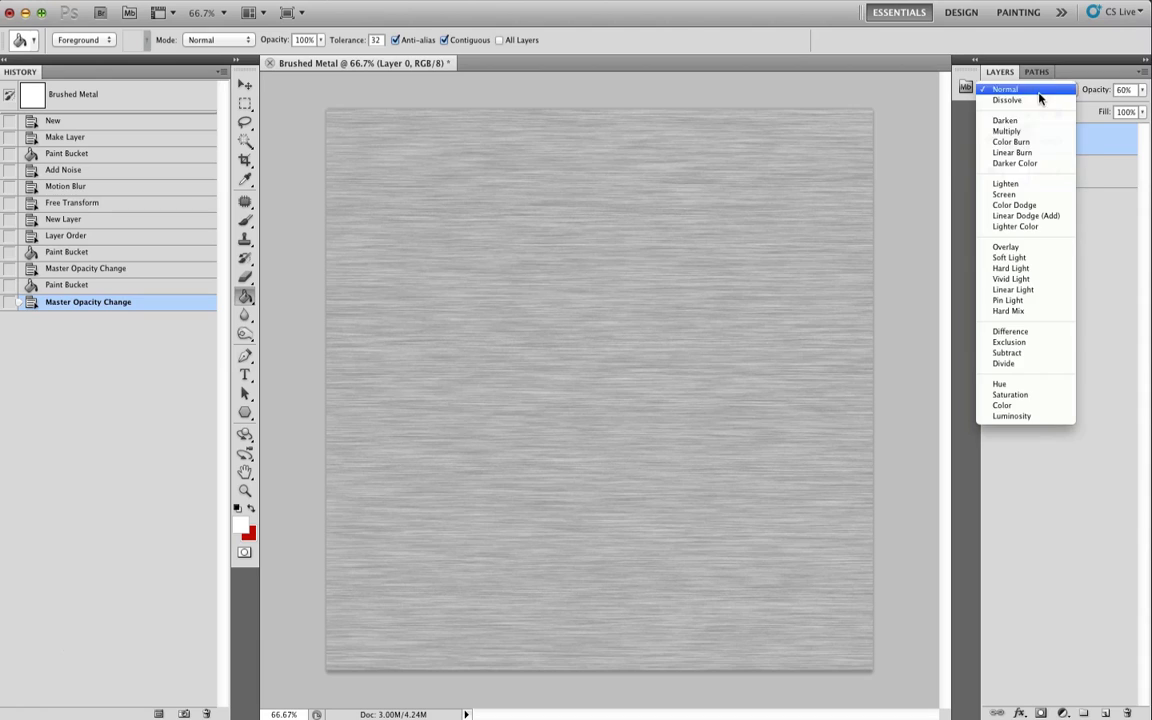
{"action": "left_click", "coordinate": [1025, 131]}
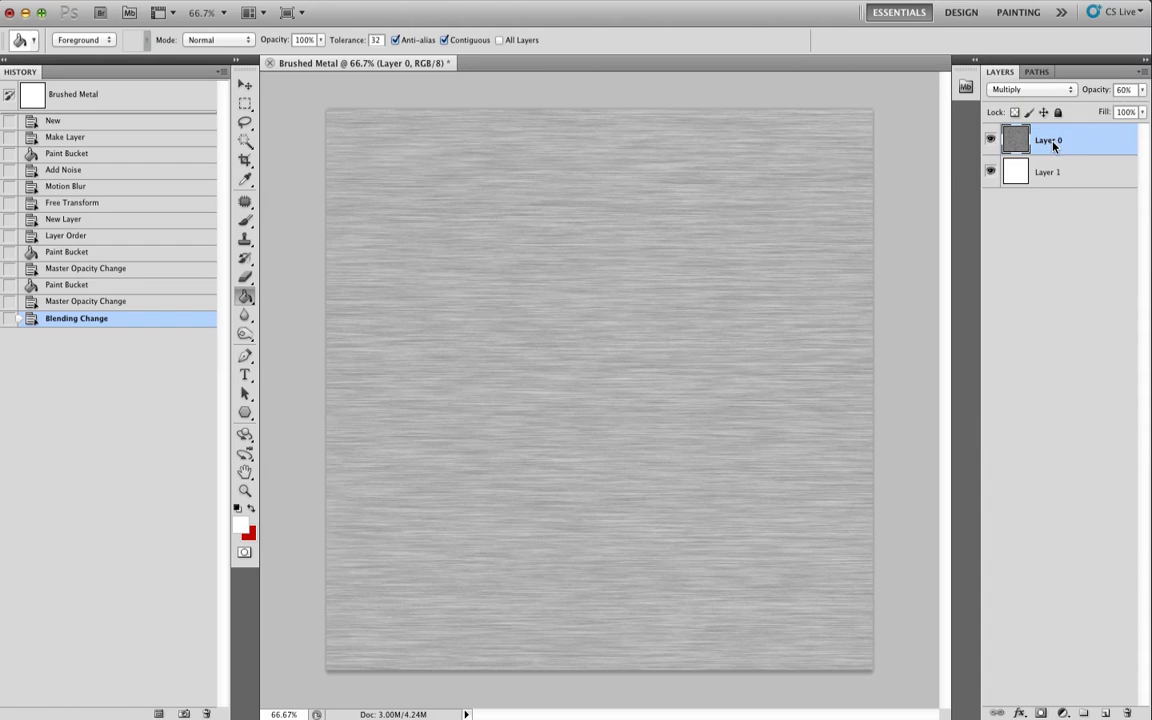
Raise the opacity of the Multiply texture layer, Layer 0, to 85%
{"action": "left_click", "coordinate": [1142, 89]}
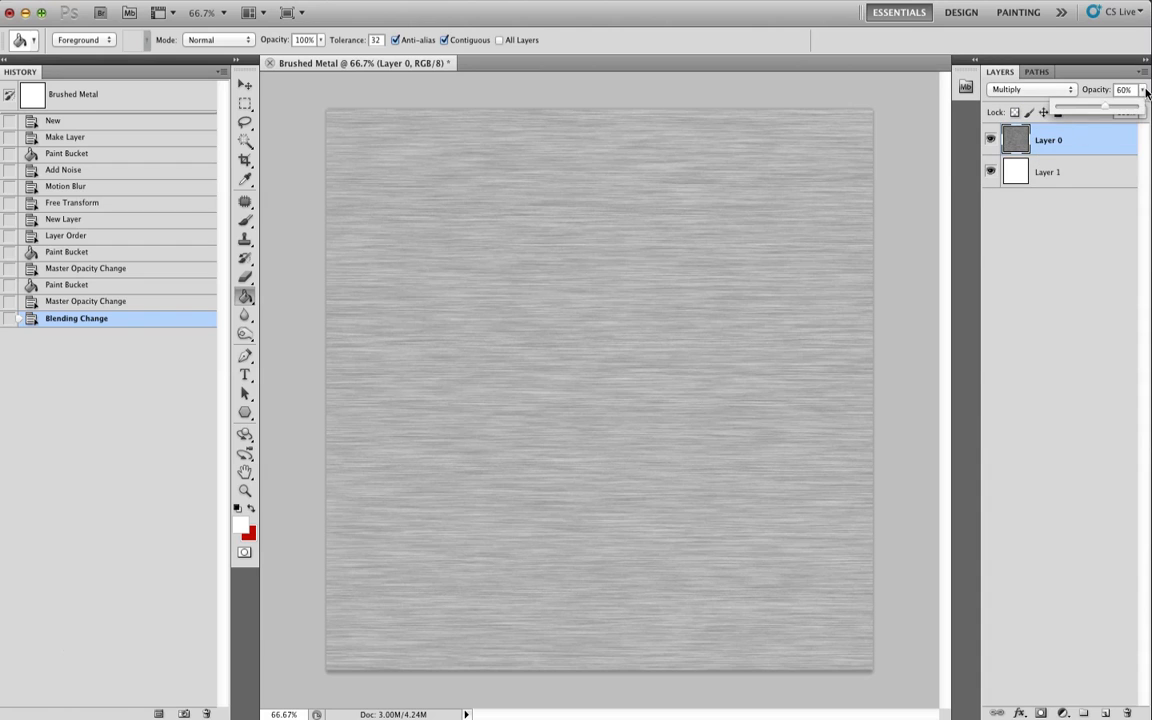
{"action": "left_click", "coordinate": [1125, 108]}
{"action": "mouse_move", "coordinate": [1125, 108]}
{"action": "left_mouse_down"}
{"action": "mouse_move", "coordinate": [1146, 112]}
{"action": "mouse_move", "coordinate": [1125, 110]}
{"action": "left_mouse_up"}
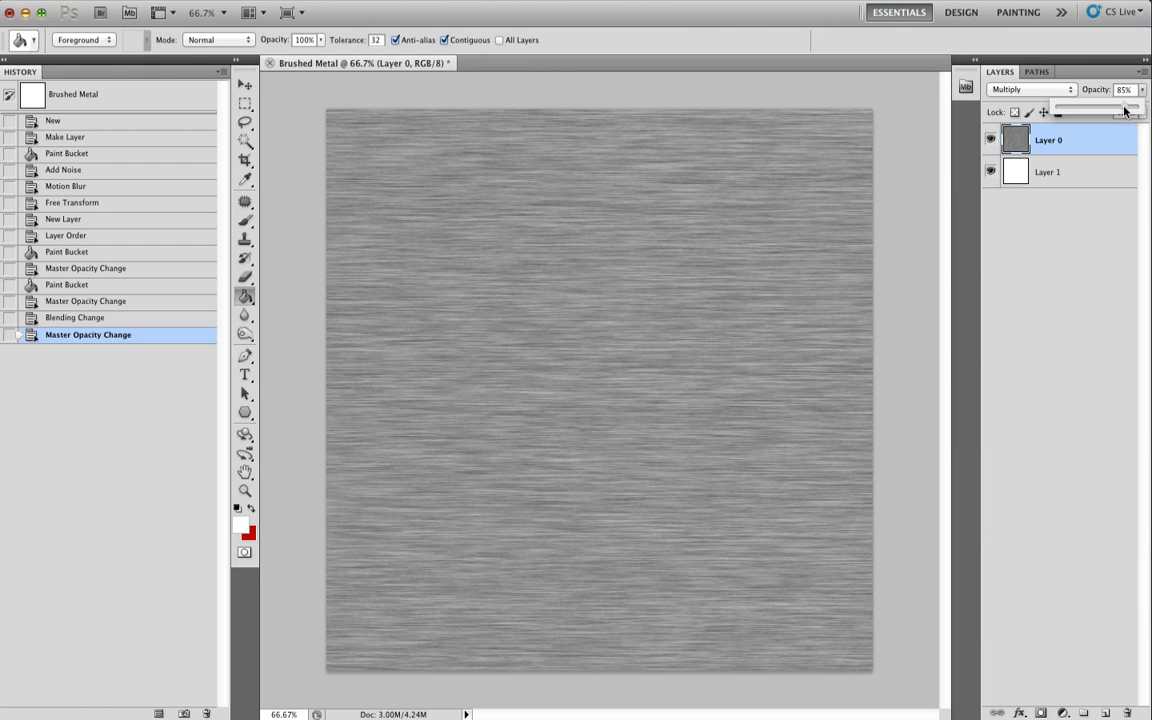
Fill the bottom layer, Layer 1, with the mid-grey colour #a2a2a2 to darken the metal
{"action": "left_click", "coordinate": [1085, 180]}
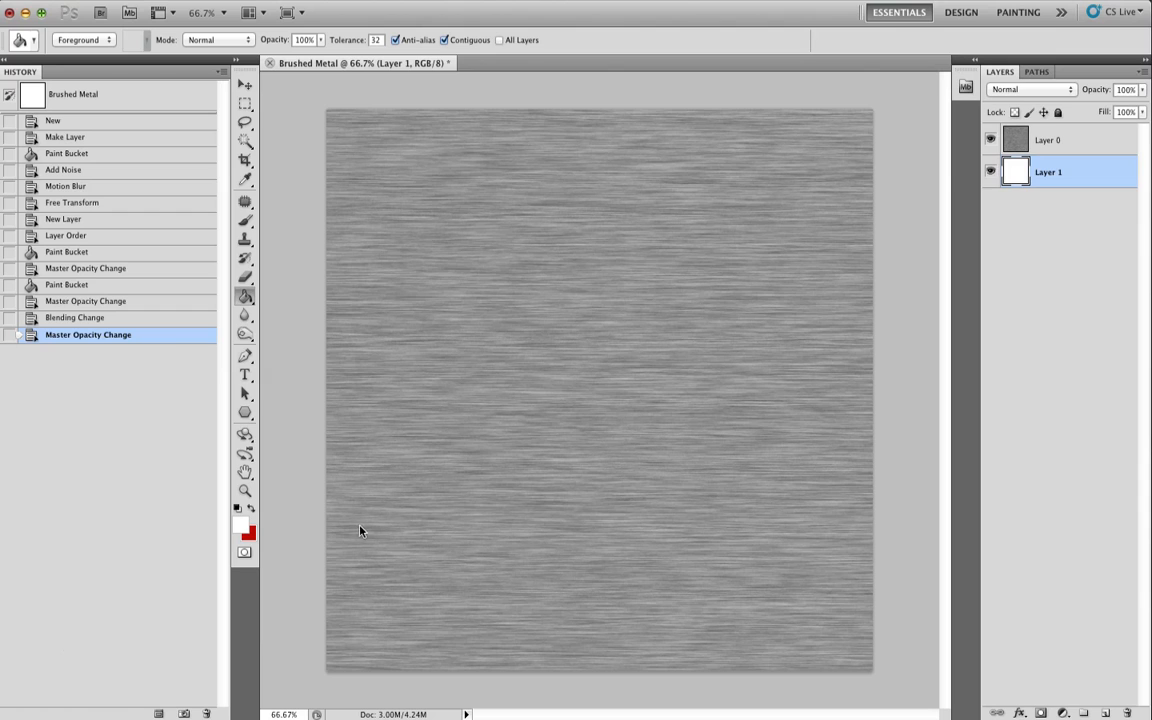
{"action": "left_click", "coordinate": [241, 524]}
{"action": "left_click_drag", "start_coordinate": [548, 494], "coordinate": [530, 508]}
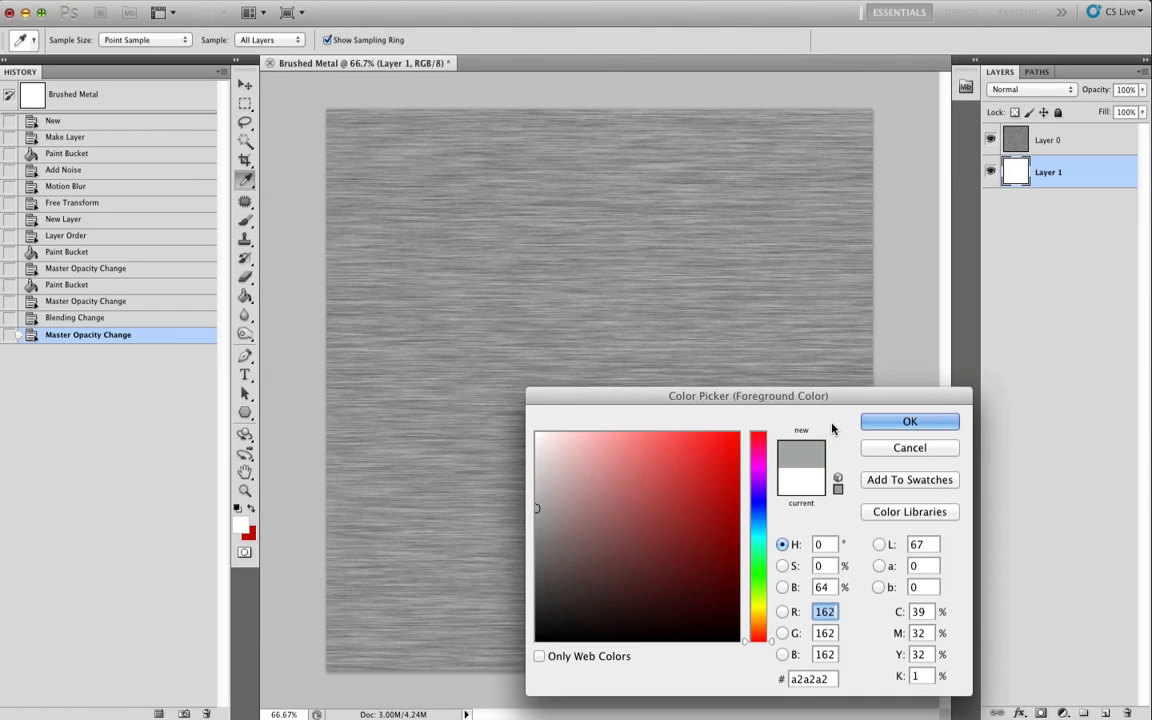
{"action": "key", "text": "Return"}
{"action": "key", "text": "g"}
{"action": "left_click", "coordinate": [768, 377]}
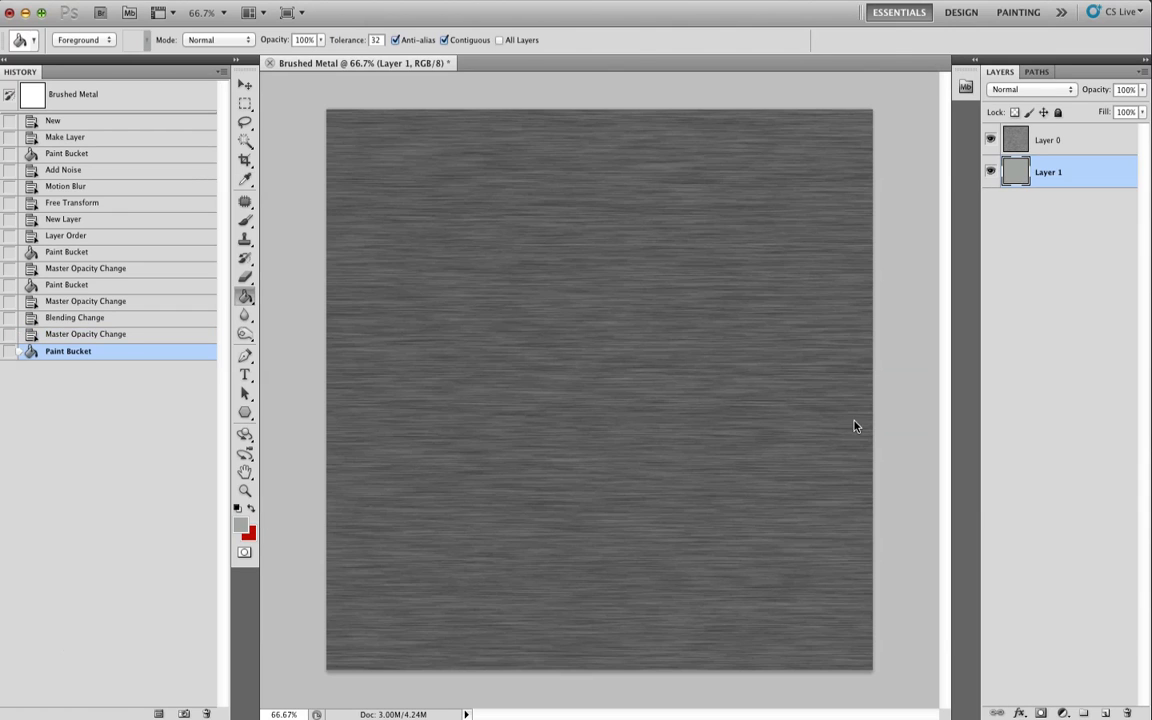
Refill the bottom layer, Layer 1, with a lighter neutral grey to brighten the metal slightly
{"action": "left_click", "coordinate": [243, 522]}
{"action": "left_click_drag", "start_coordinate": [562, 492], "coordinate": [516, 486]}
{"action": "left_click", "coordinate": [909, 426]}
{"action": "left_click", "coordinate": [760, 433]}
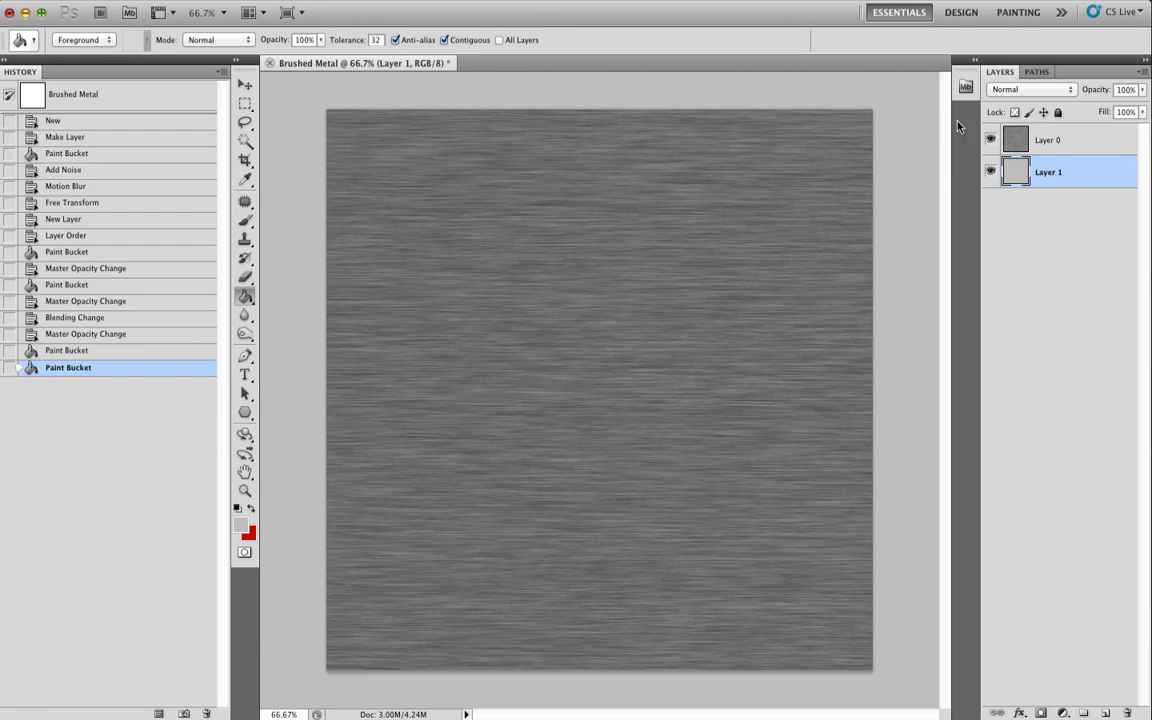
Merge the brushed texture layer and the grey layer beneath it into a single layer
{"action": "left_click", "coordinate": [1052, 152], "text": "shift"}
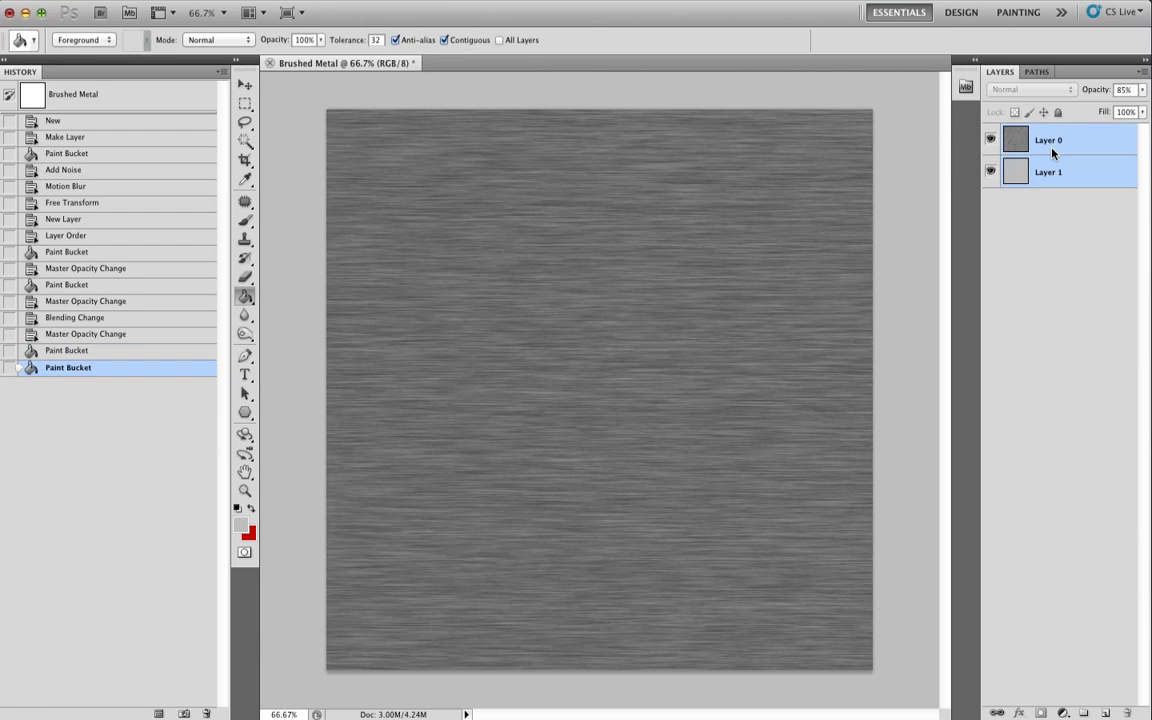
{"action": "left_click", "coordinate": [1052, 216]}
{"action": "left_click", "coordinate": [1065, 168]}
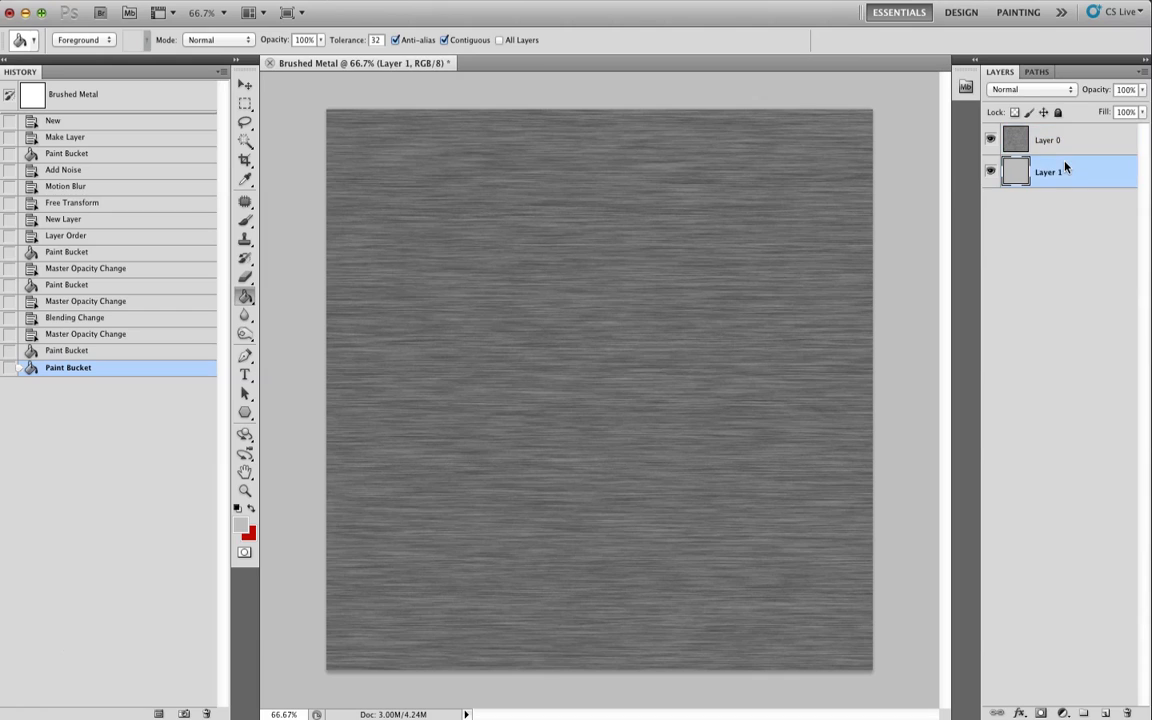
{"action": "left_click", "coordinate": [1068, 154], "text": "shift"}
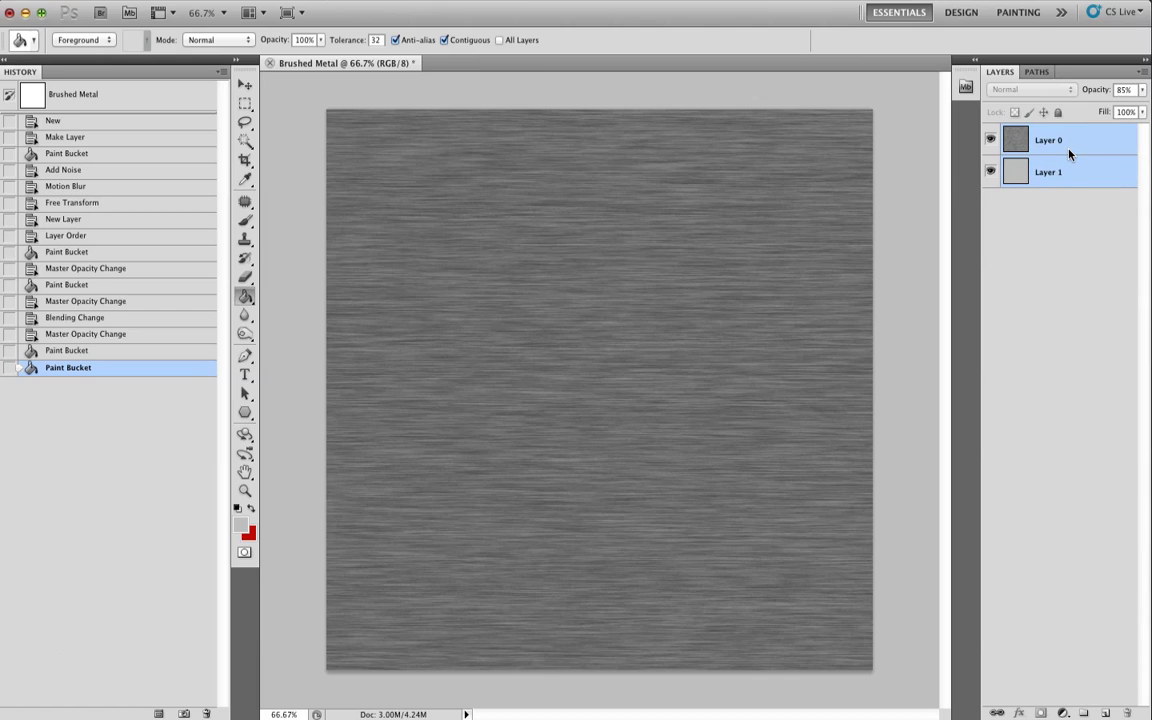
{"action": "key", "text": "super+e"}
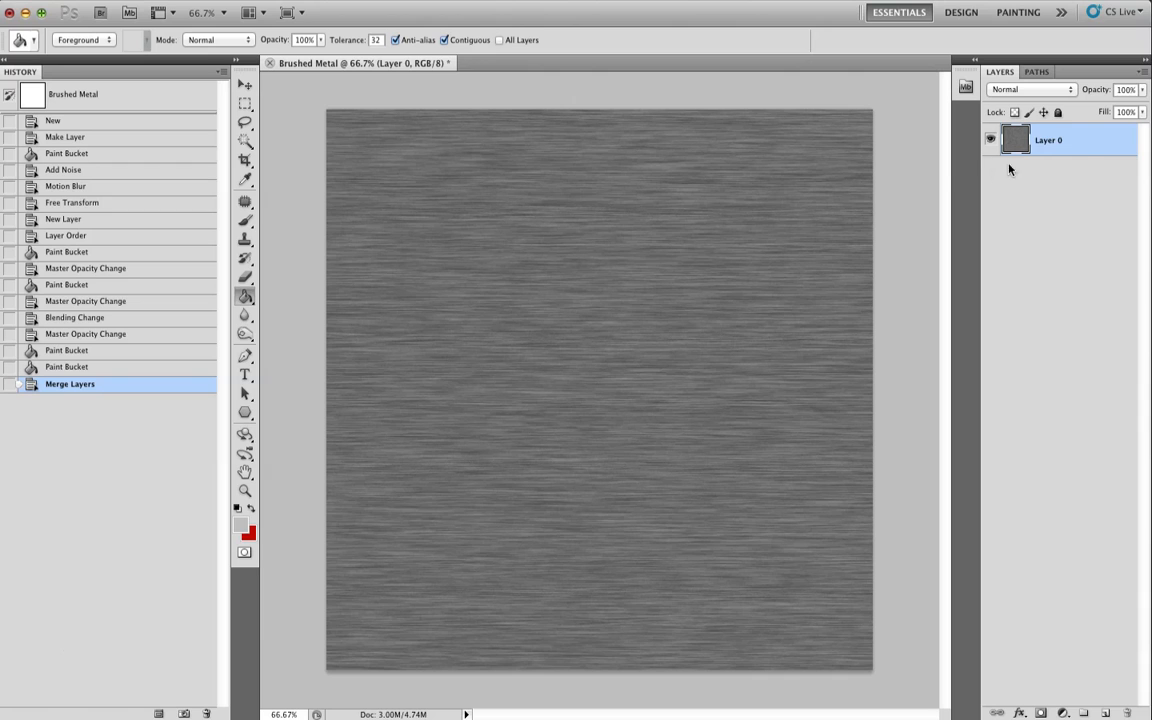
Add an Inner Shadow to the merged layer with 56% opacity, 0 px distance, 15% choke and 193 px size
{"action": "double_click", "coordinate": [1100, 146]}
{"action": "left_click_drag", "start_coordinate": [472, 236], "coordinate": [973, 294]}
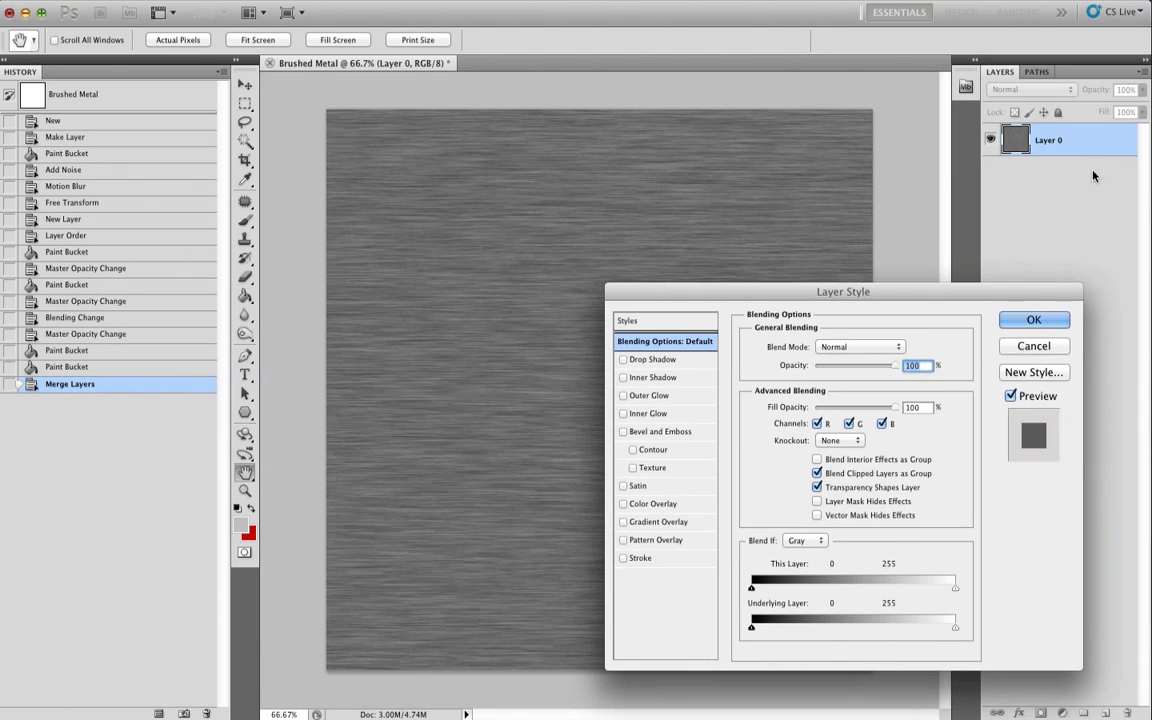
{"action": "left_click", "coordinate": [650, 378]}
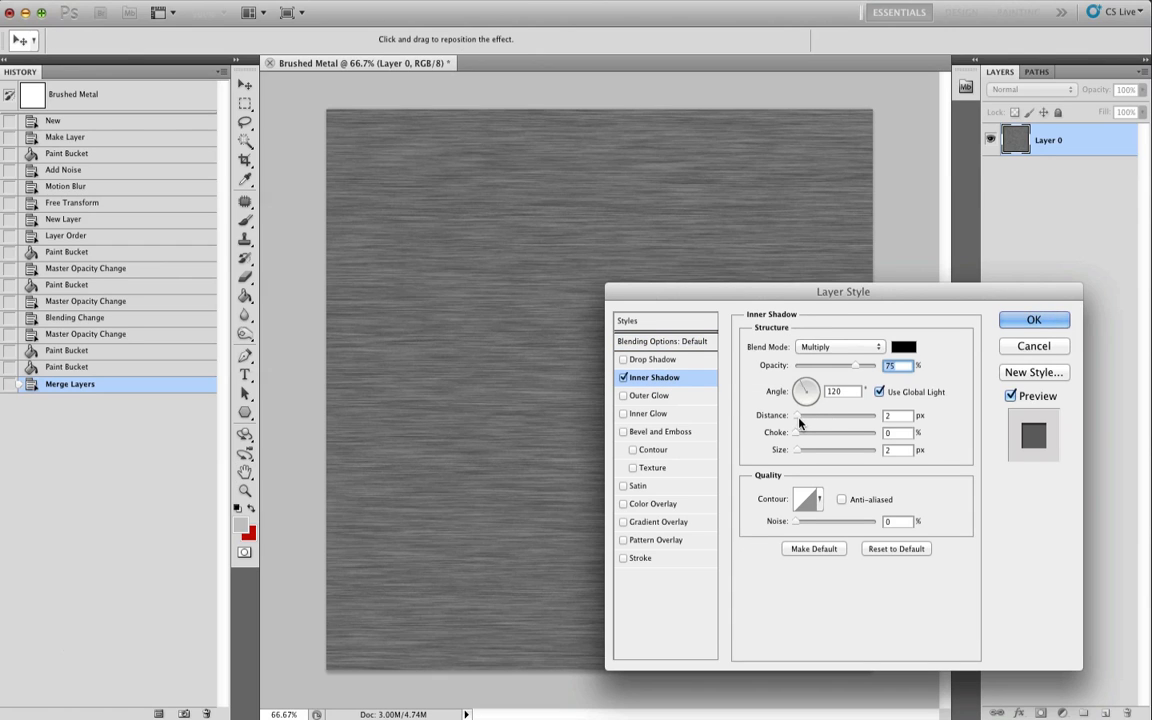
{"action": "mouse_move", "coordinate": [802, 424]}
{"action": "left_mouse_down"}
{"action": "mouse_move", "coordinate": [778, 428]}
{"action": "mouse_move", "coordinate": [805, 451]}
{"action": "mouse_move", "coordinate": [829, 449]}
{"action": "mouse_move", "coordinate": [817, 430]}
{"action": "mouse_move", "coordinate": [857, 449]}
{"action": "mouse_move", "coordinate": [807, 437]}
{"action": "left_mouse_up"}
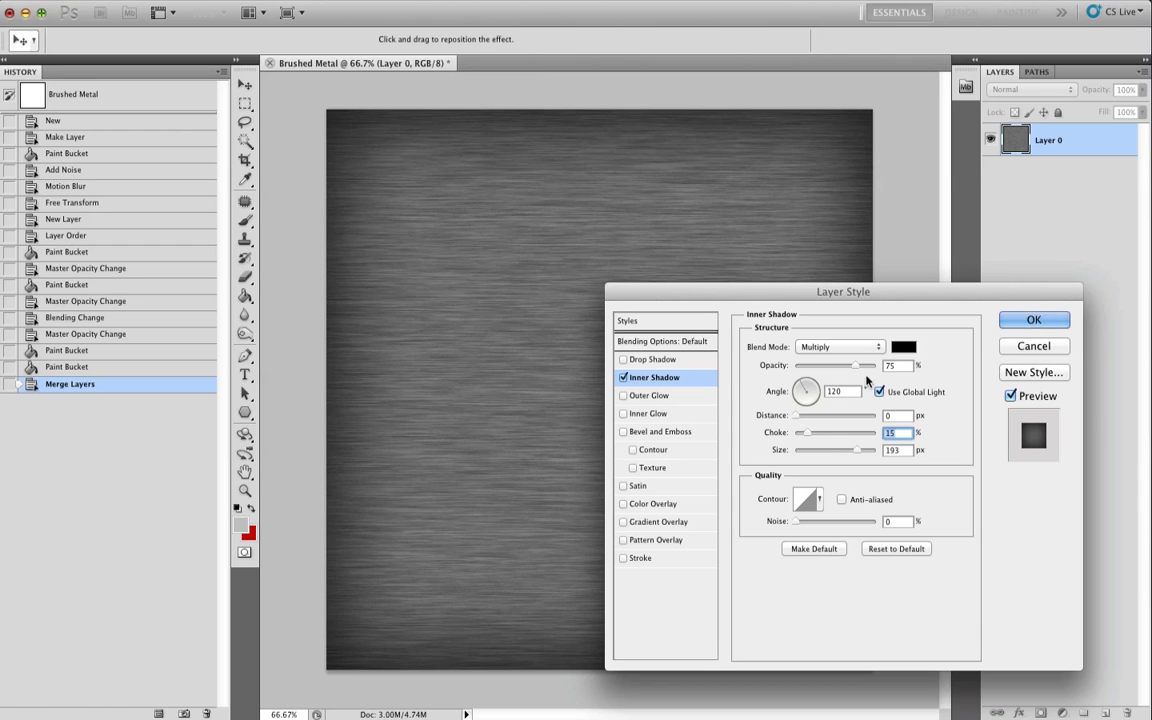
{"action": "left_click_drag", "start_coordinate": [855, 366], "coordinate": [841, 369]}
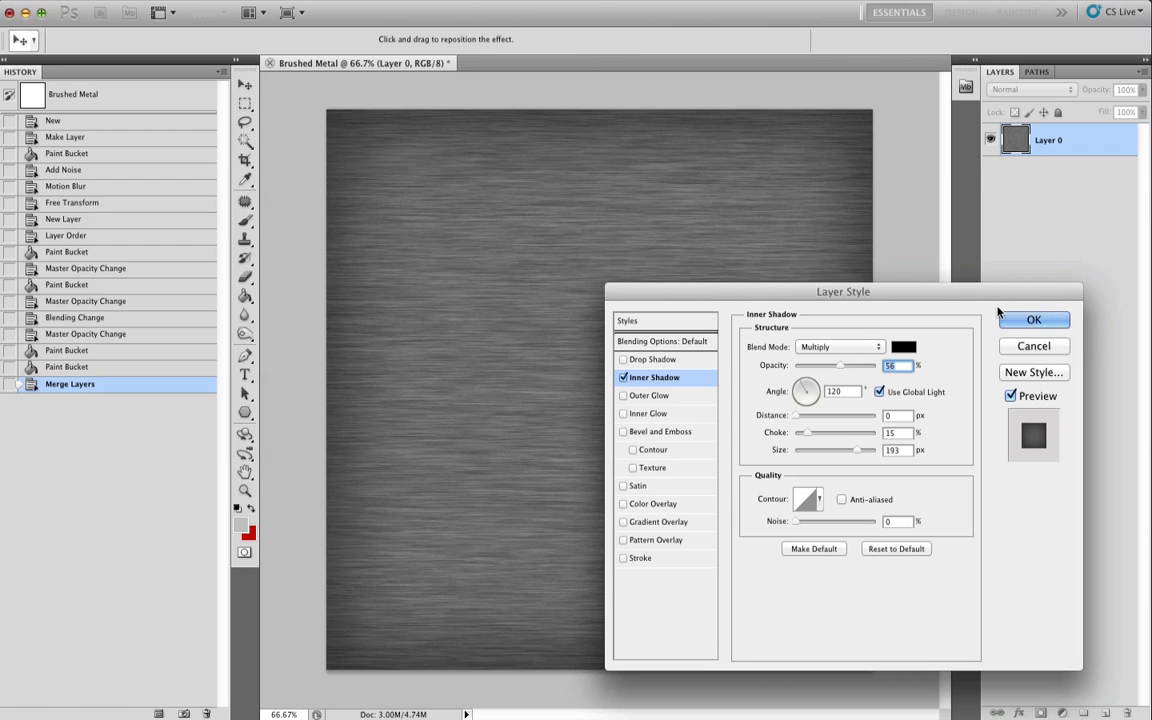
{"action": "left_click", "coordinate": [1028, 320]}
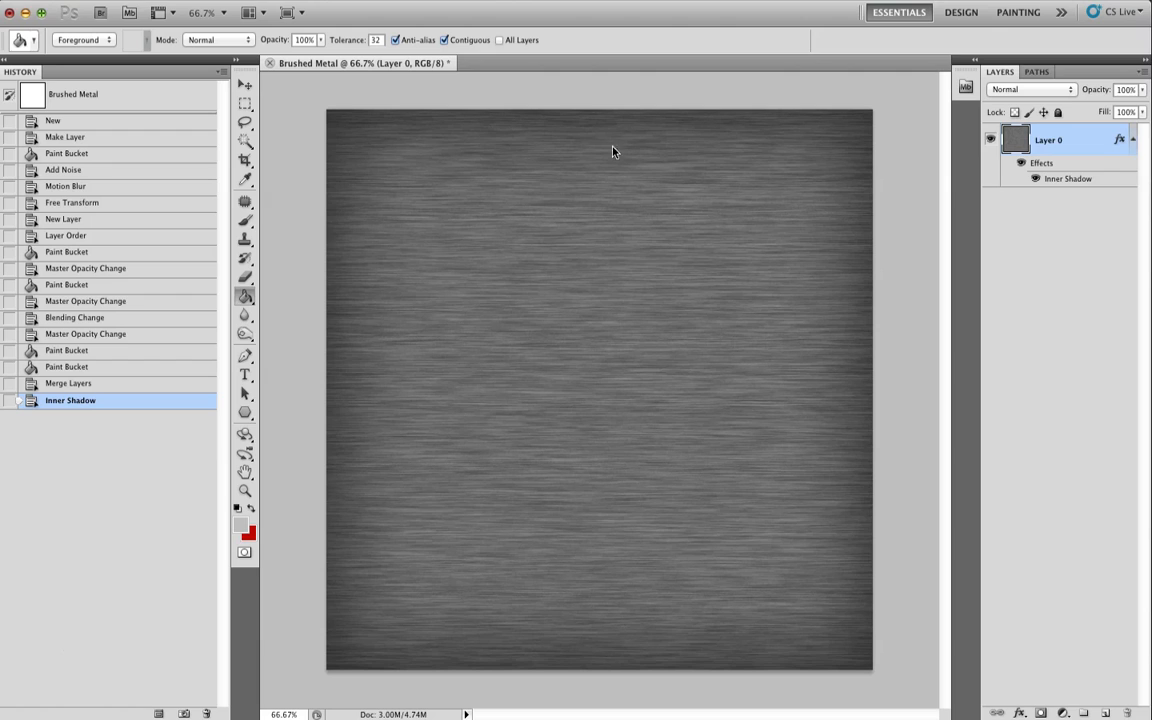
Create a new layer with the default settings above the merged metal layer
{"action": "left_click", "coordinate": [1145, 72]}
{"action": "left_click", "coordinate": [1106, 79]}
{"action": "key", "text": "Return"}
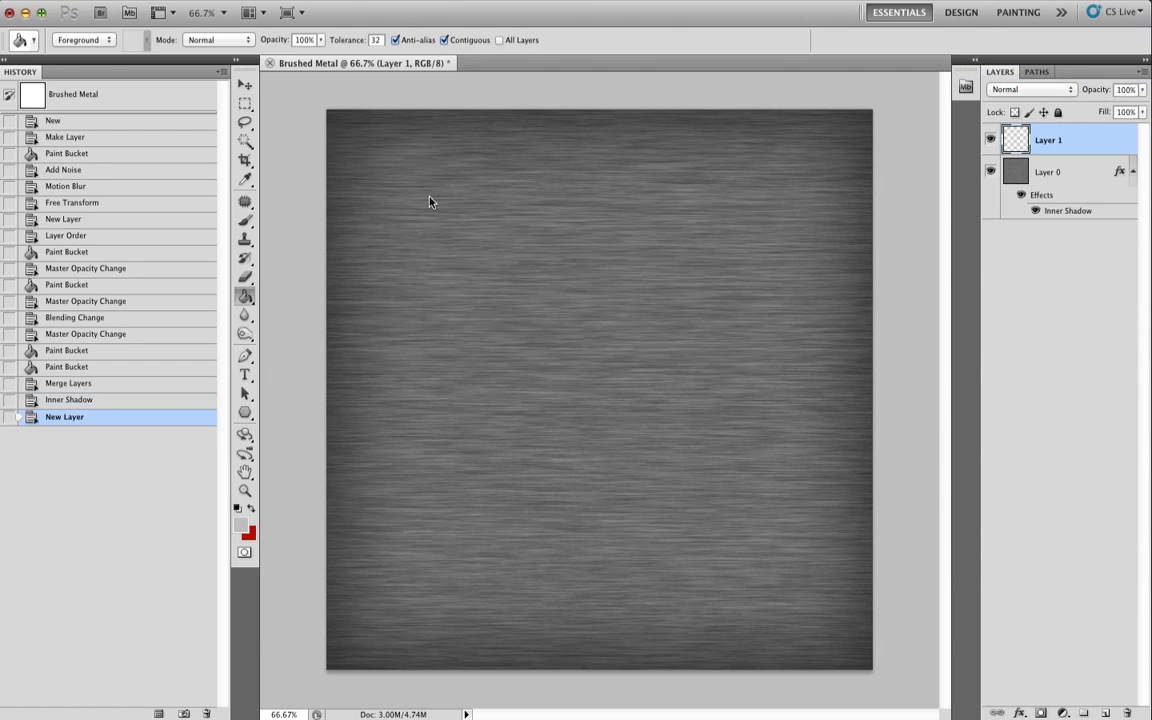
Draw a linear black-to-transparent gradient on the new layer, rising from the canvas's lower edge over about a fifth of its height
{"action": "left_click_drag", "start_coordinate": [244, 296], "coordinate": [305, 294]}
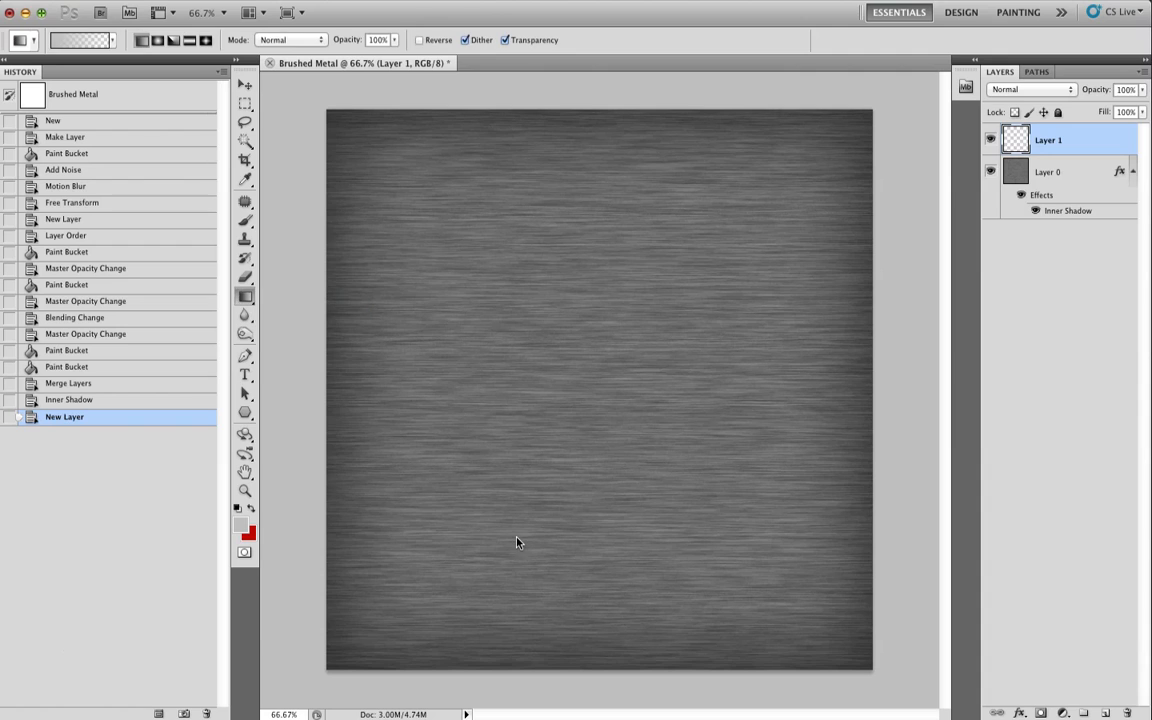
{"action": "left_click", "coordinate": [240, 527]}
{"action": "left_click", "coordinate": [672, 637]}
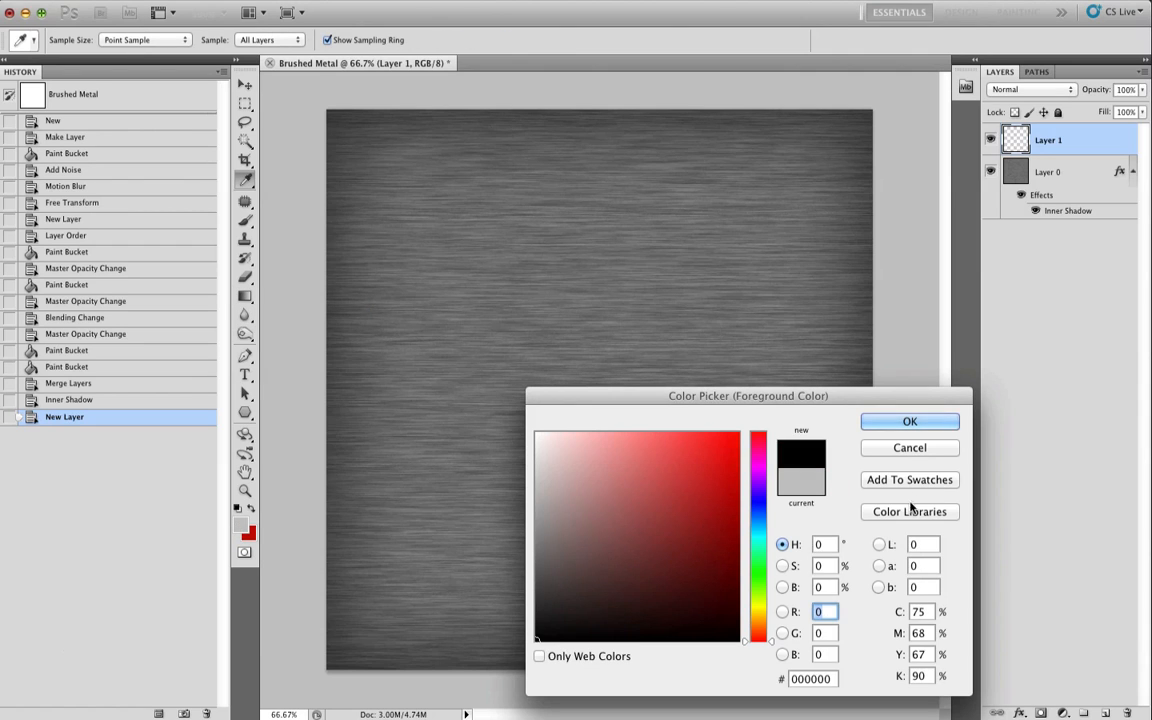
{"action": "left_click", "coordinate": [919, 430]}
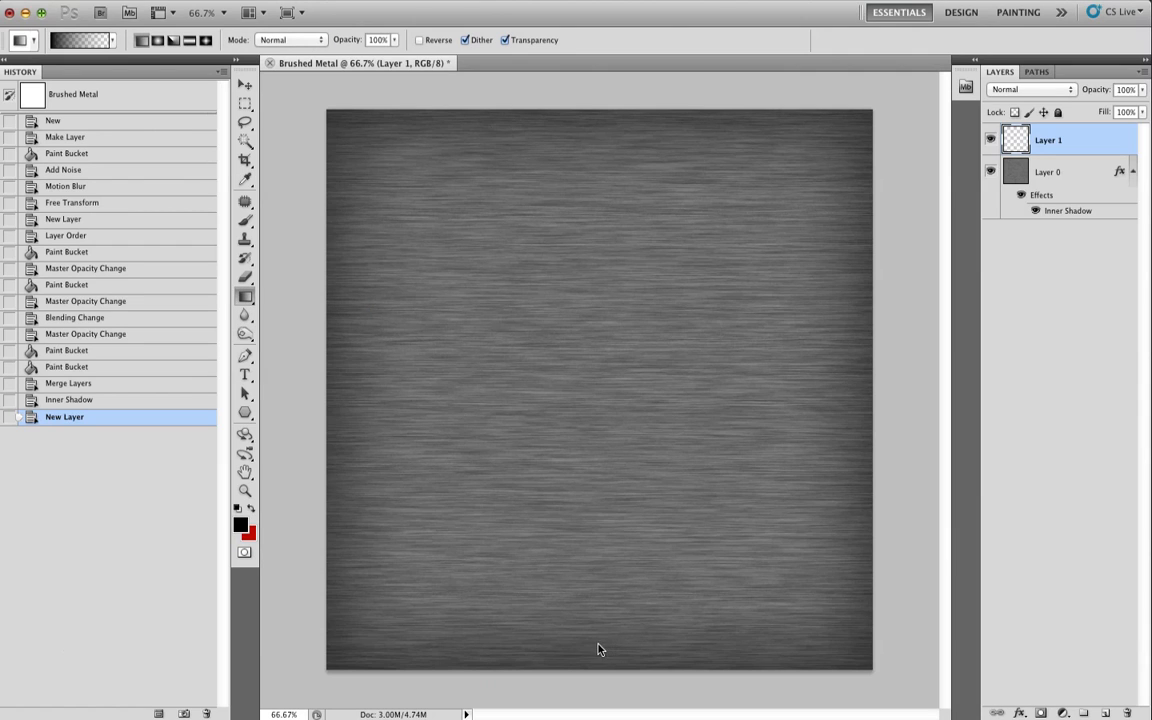
{"action": "left_click_drag", "start_coordinate": [597, 648], "coordinate": [597, 537]}
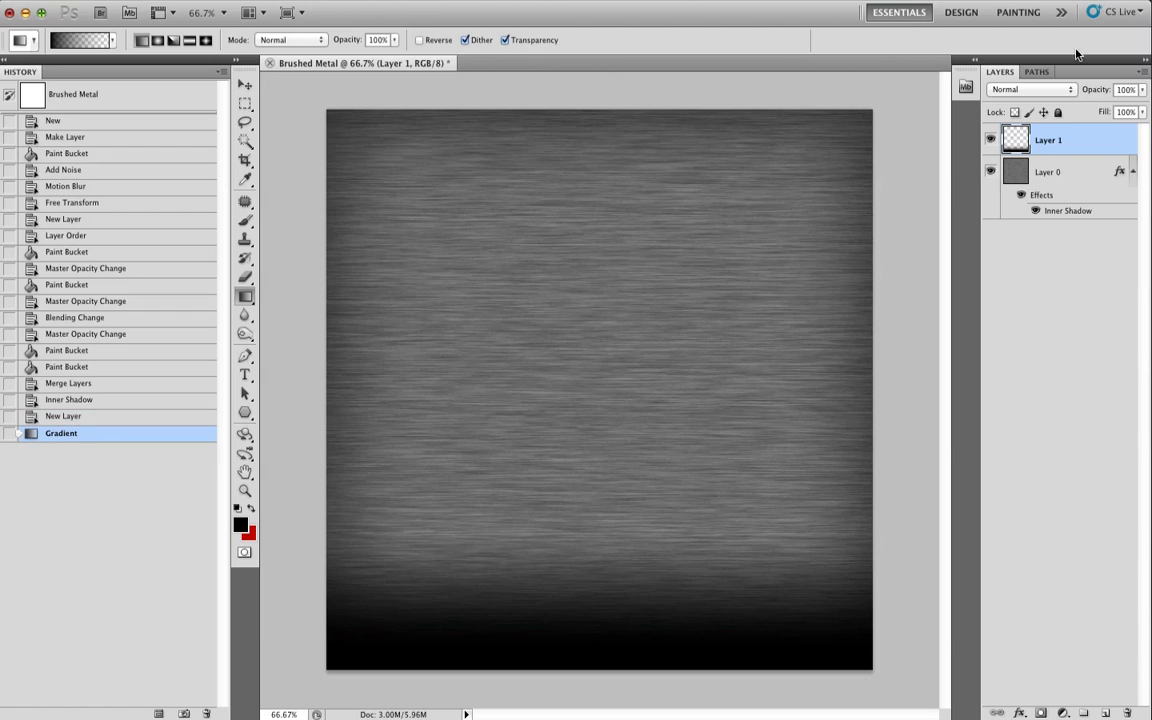
Lower the opacity of the gradient layer, Layer 1, to 53%
{"action": "left_click", "coordinate": [1142, 89]}
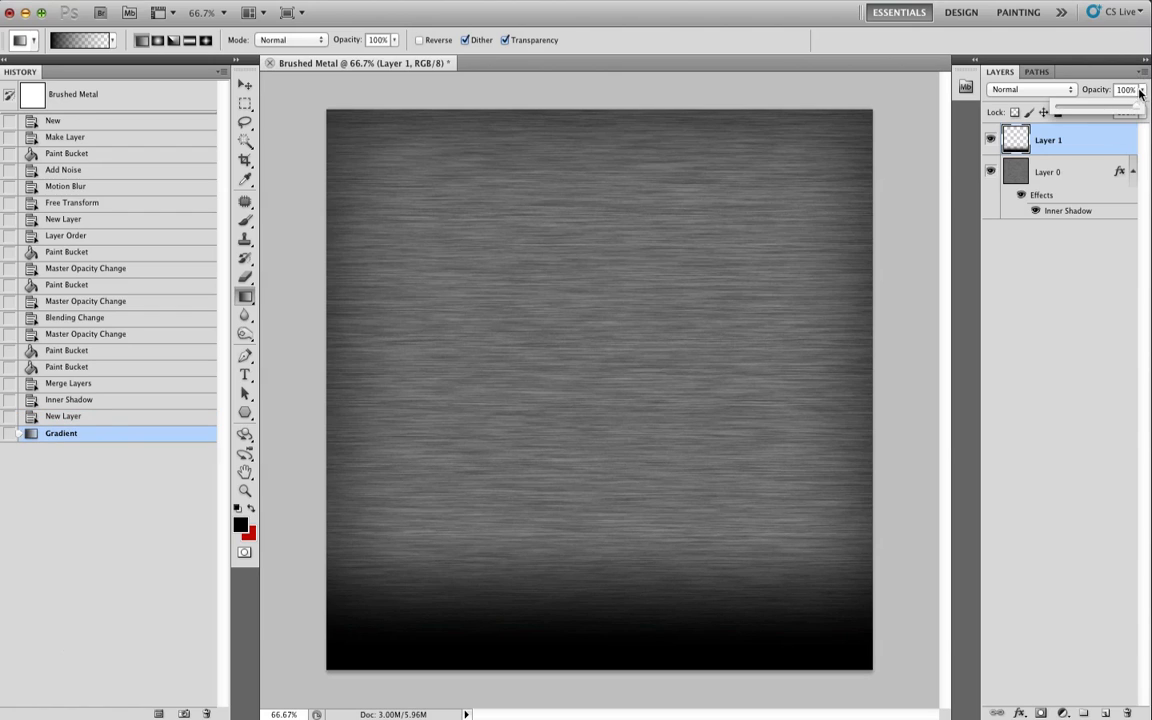
{"action": "left_click_drag", "start_coordinate": [1137, 107], "coordinate": [1100, 109]}
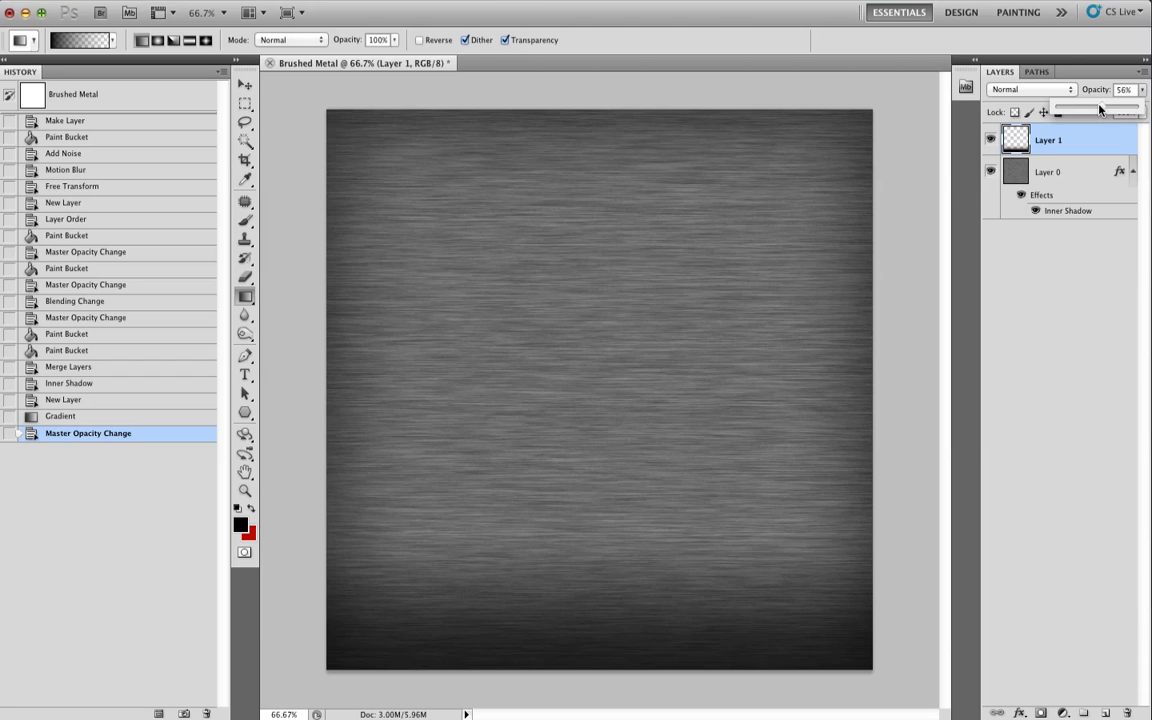
{"action": "left_click", "coordinate": [929, 154]}
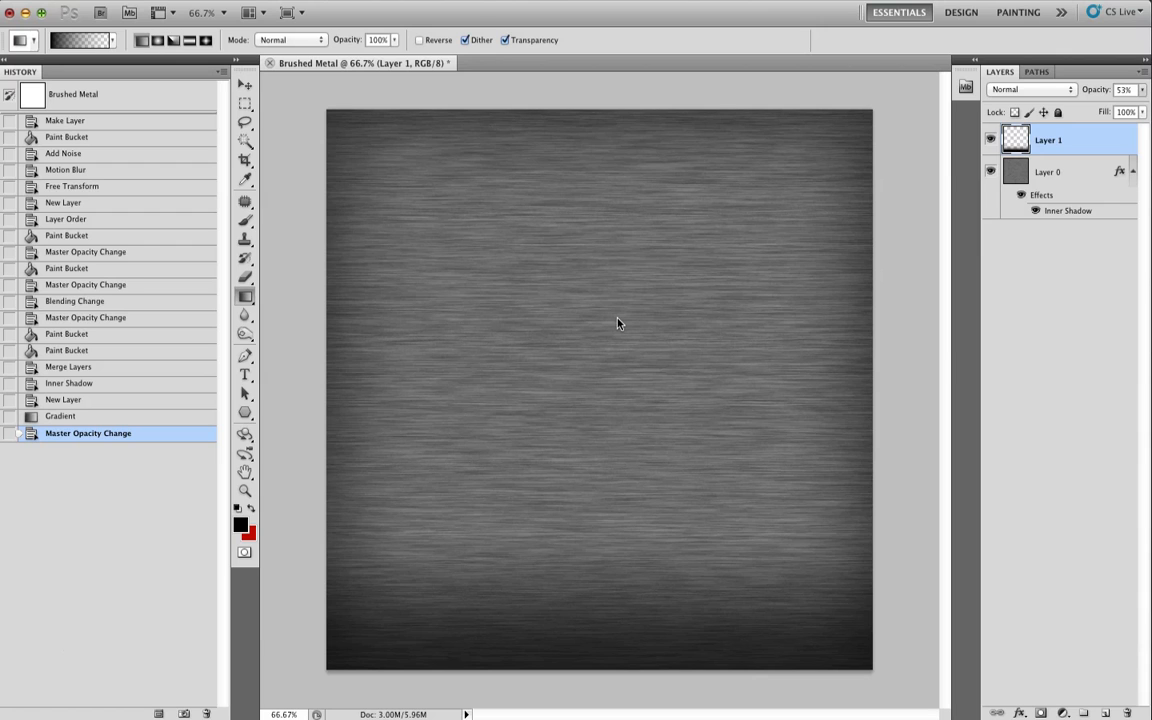
{"action": "key", "text": "super+1"}
{"action": "key", "text": "super+minus"}
{"action": "key", "text": "super+1"}
{"action": "key", "text": "super+minus"}
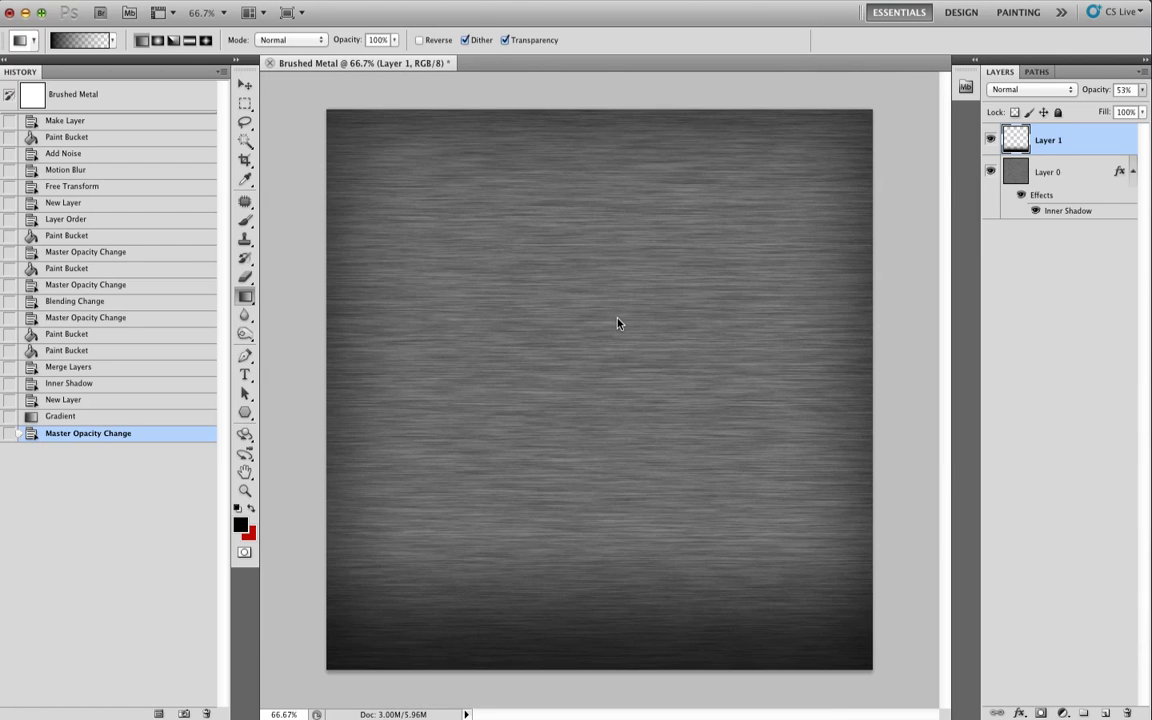